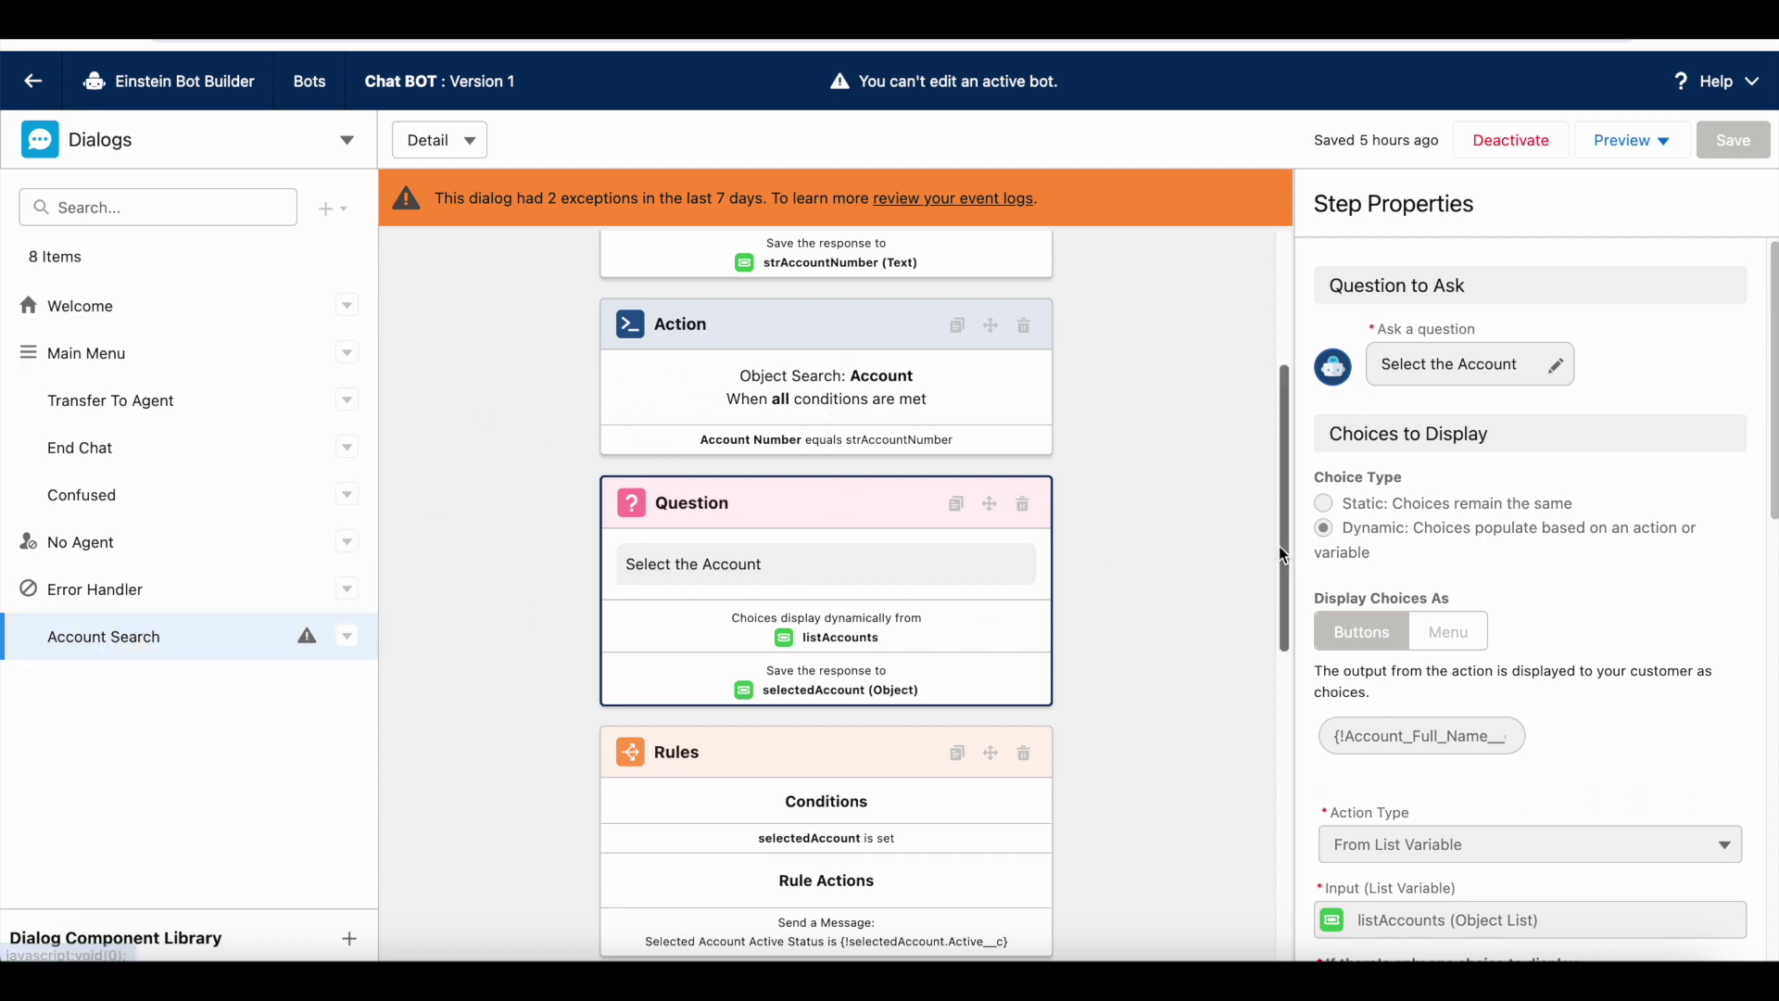
- Scroll the Account Search canvas to the Select the Account question's listAccounts dynamic choices
drag(1284, 547, 1273, 369)
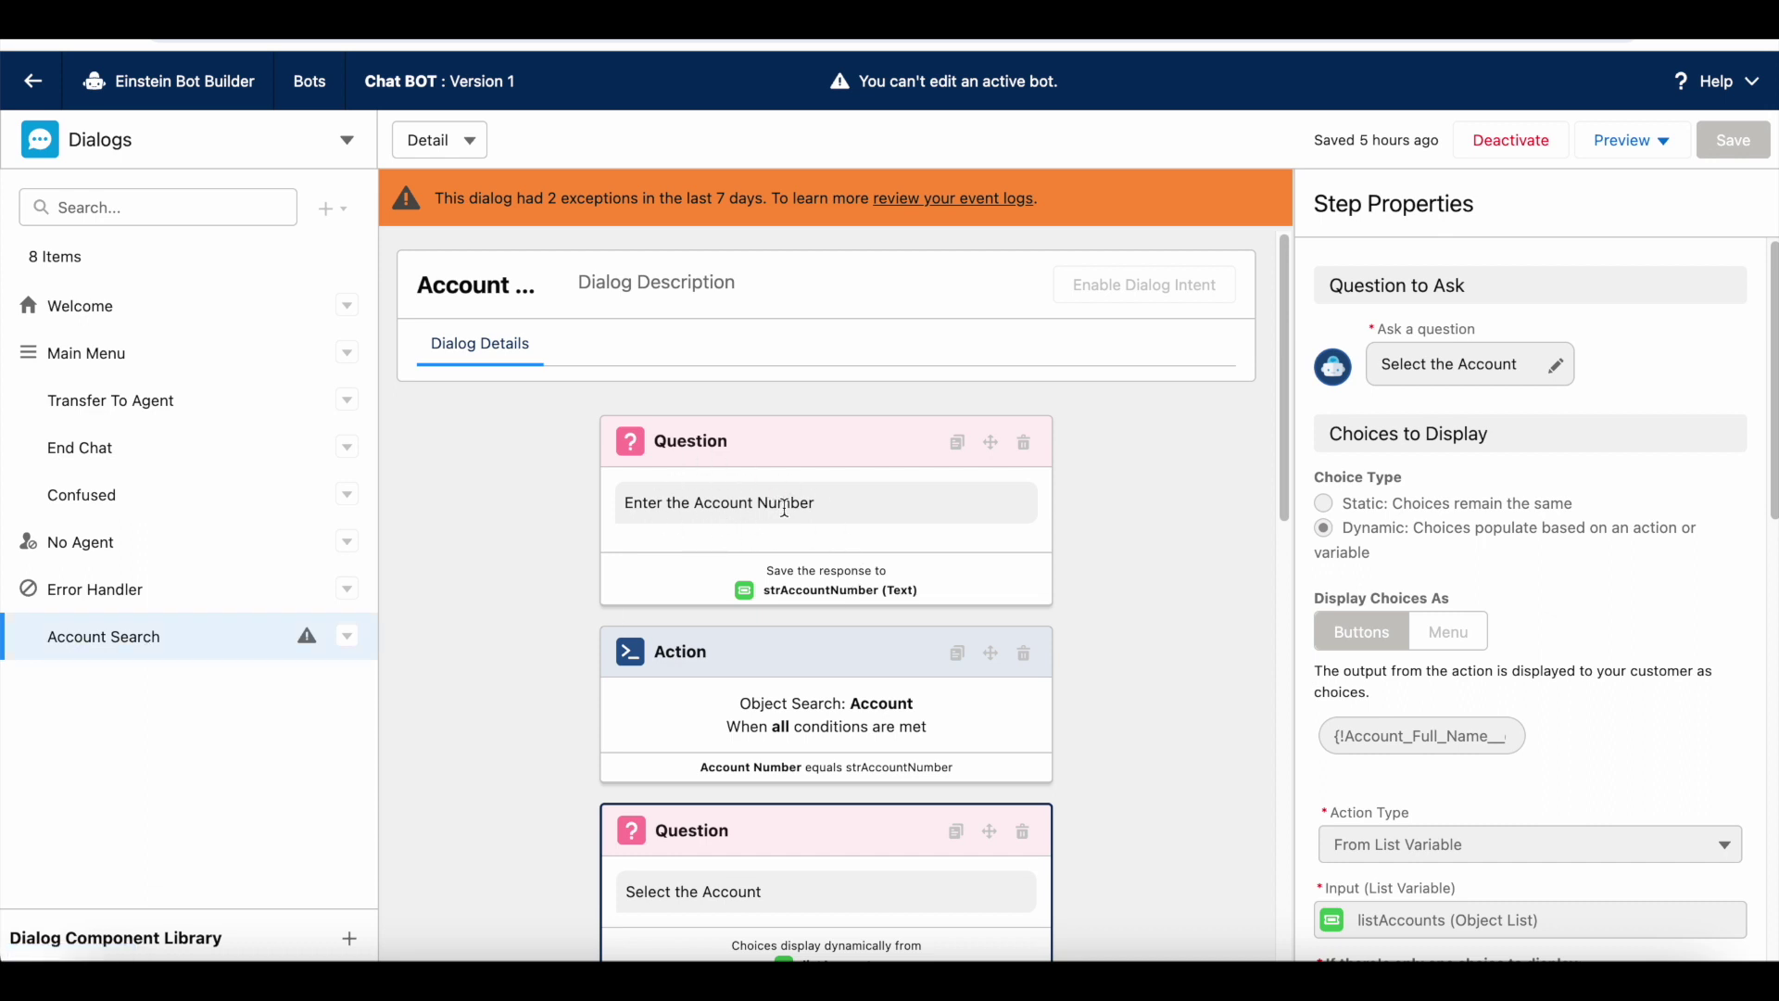
- Show the Action step's Account search by account number, returning Active and Account Full Name
scroll(775, 544, down, 1)
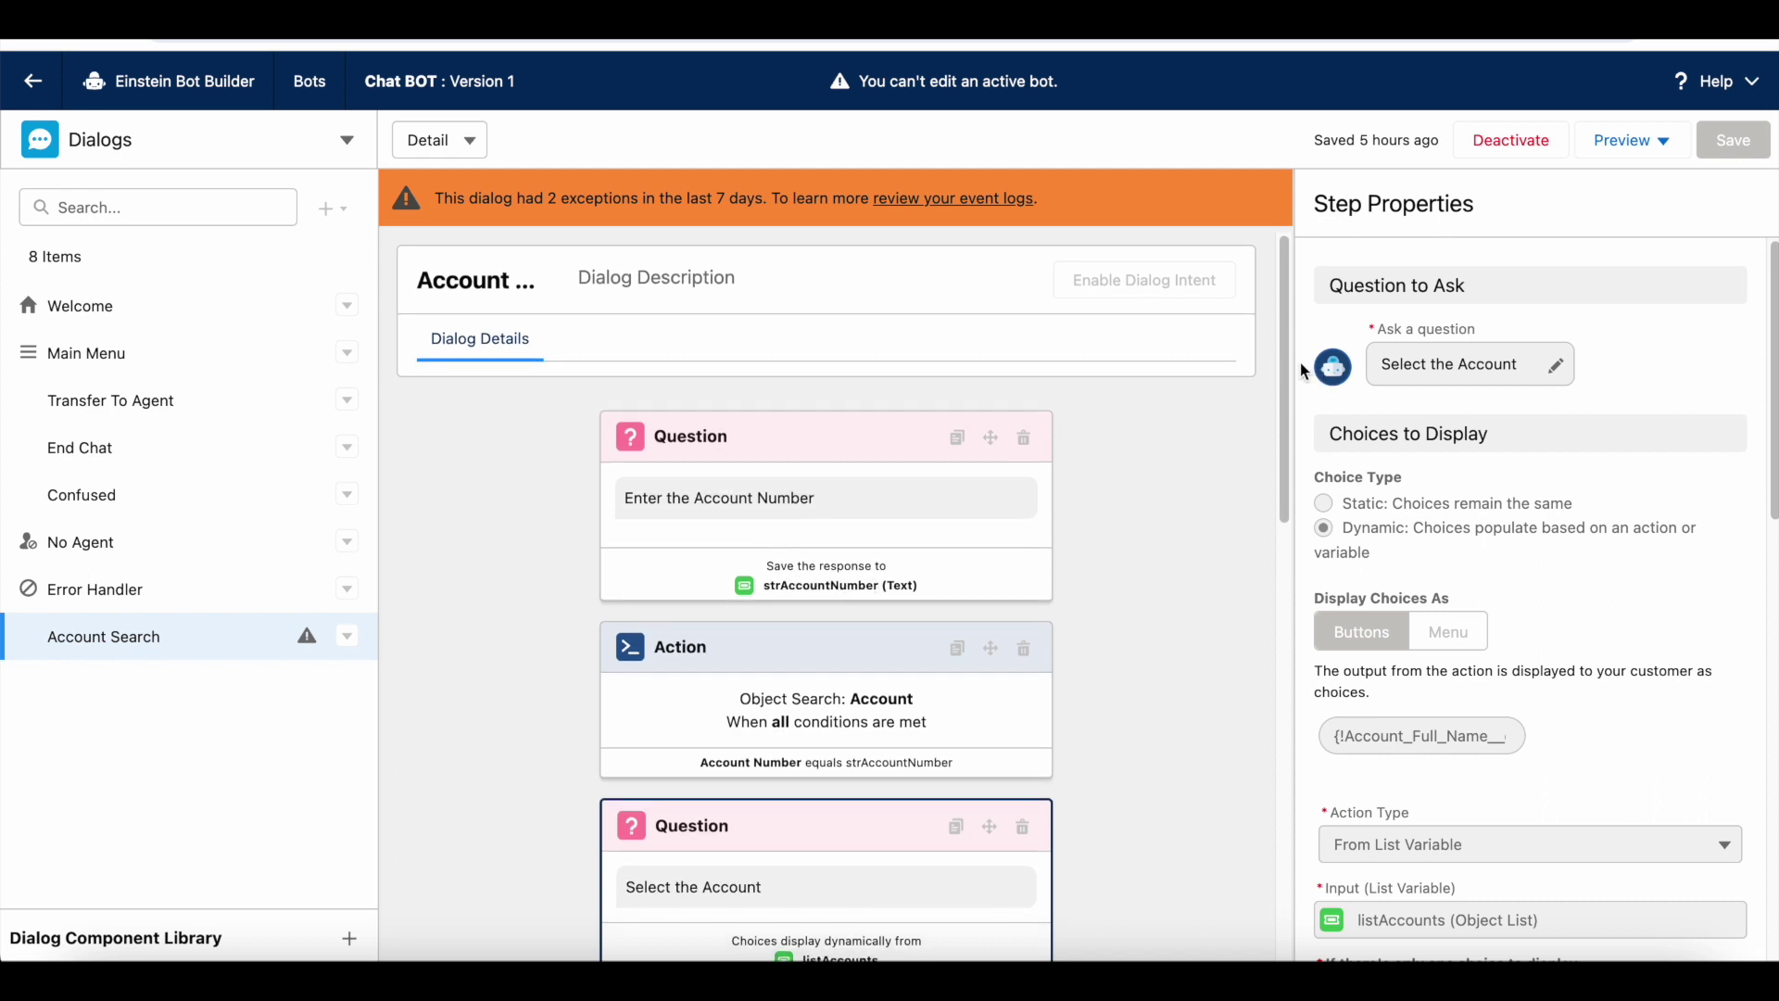
drag(1286, 363, 1288, 461)
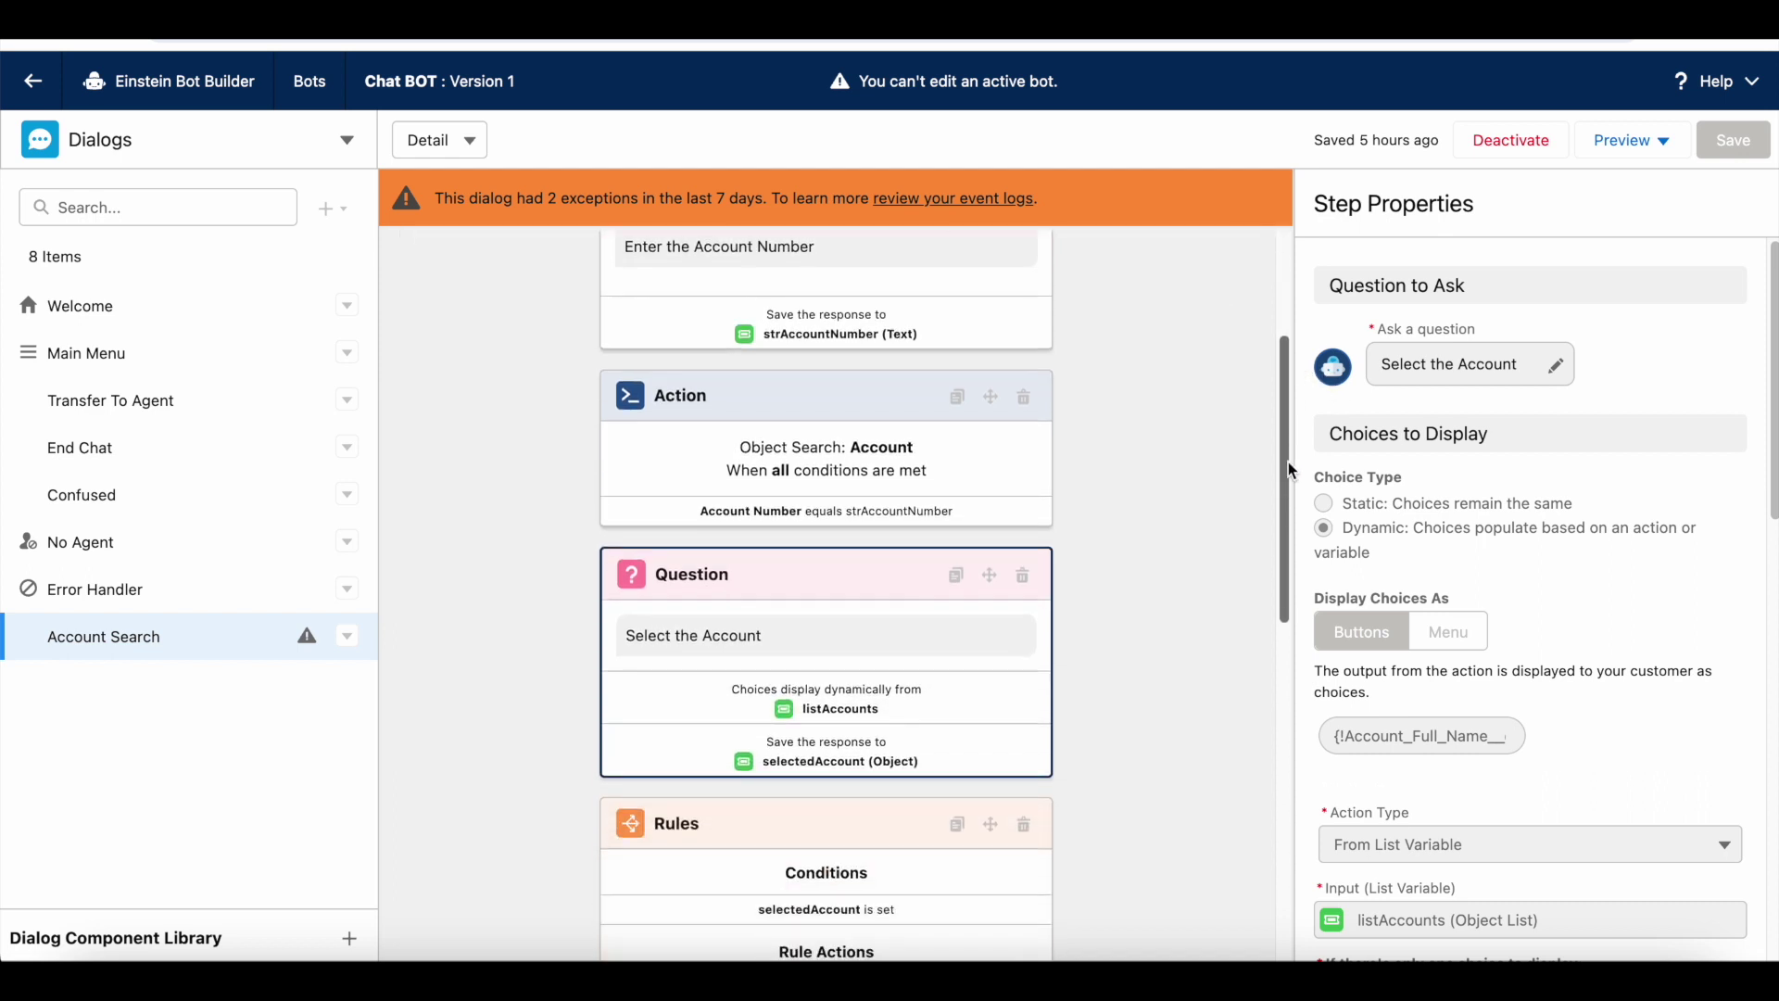
click(797, 463)
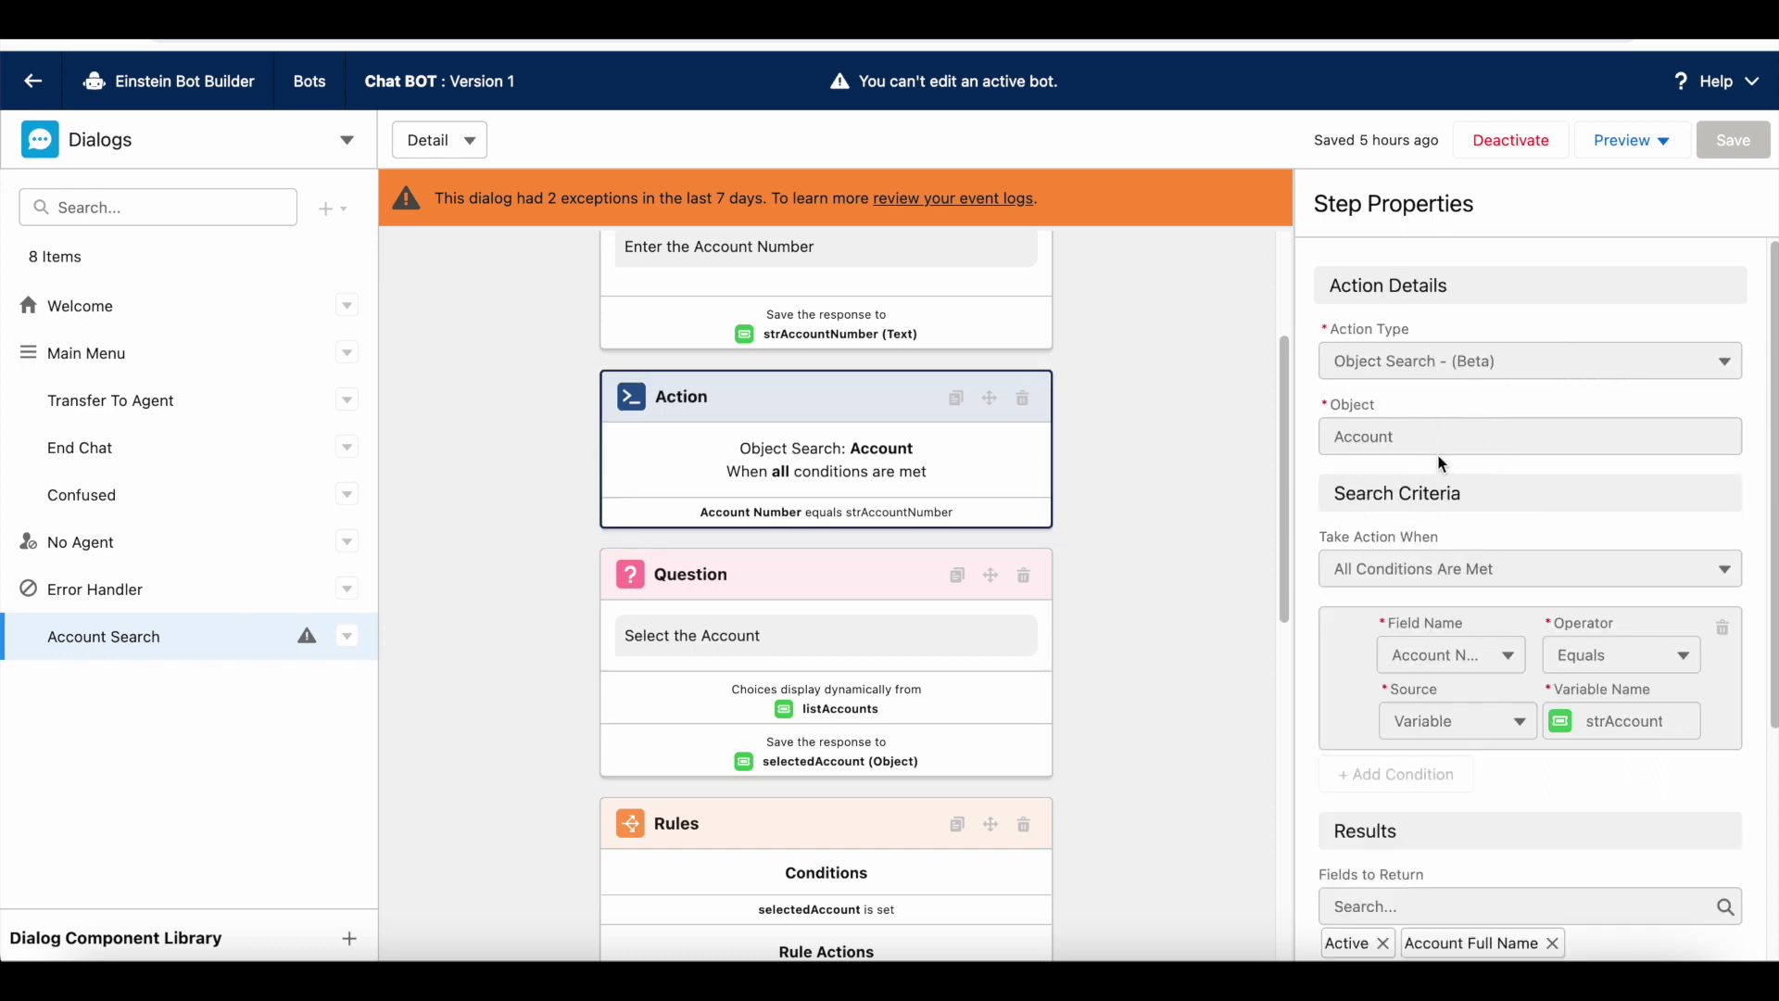
- Scroll down and select the Select the Account question to show its settings
scroll(1537, 536, down, 1)
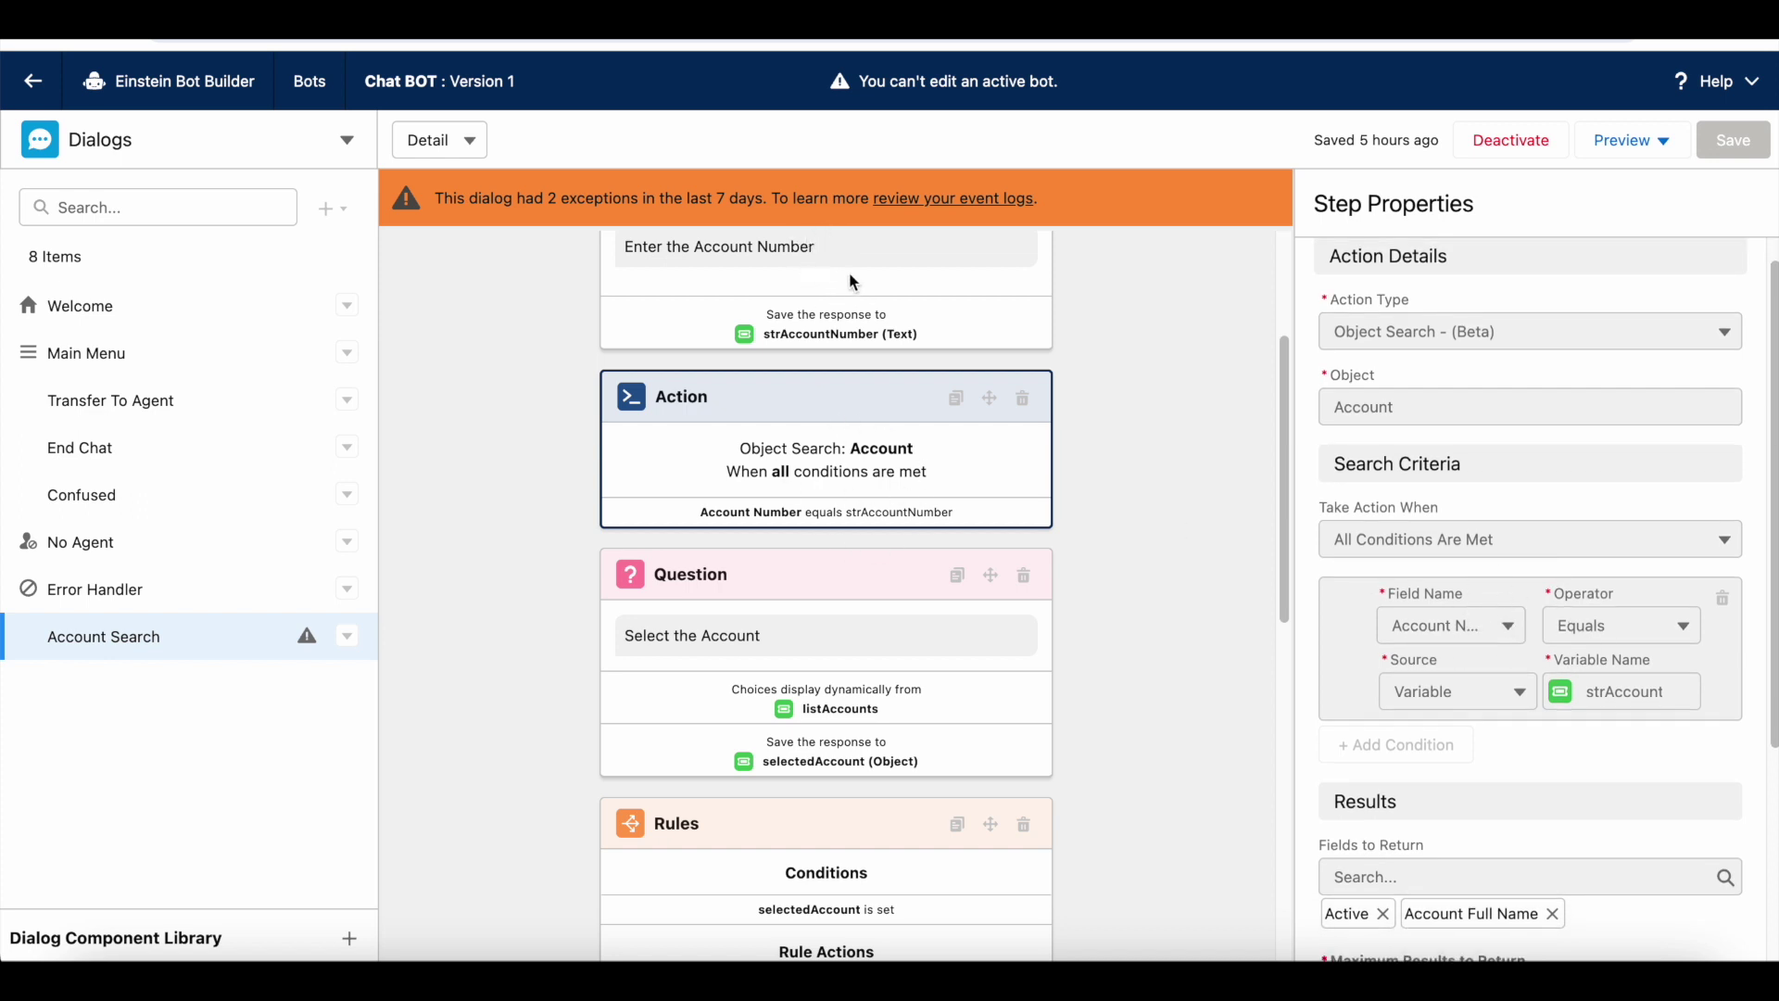
scroll(922, 471, down, 1)
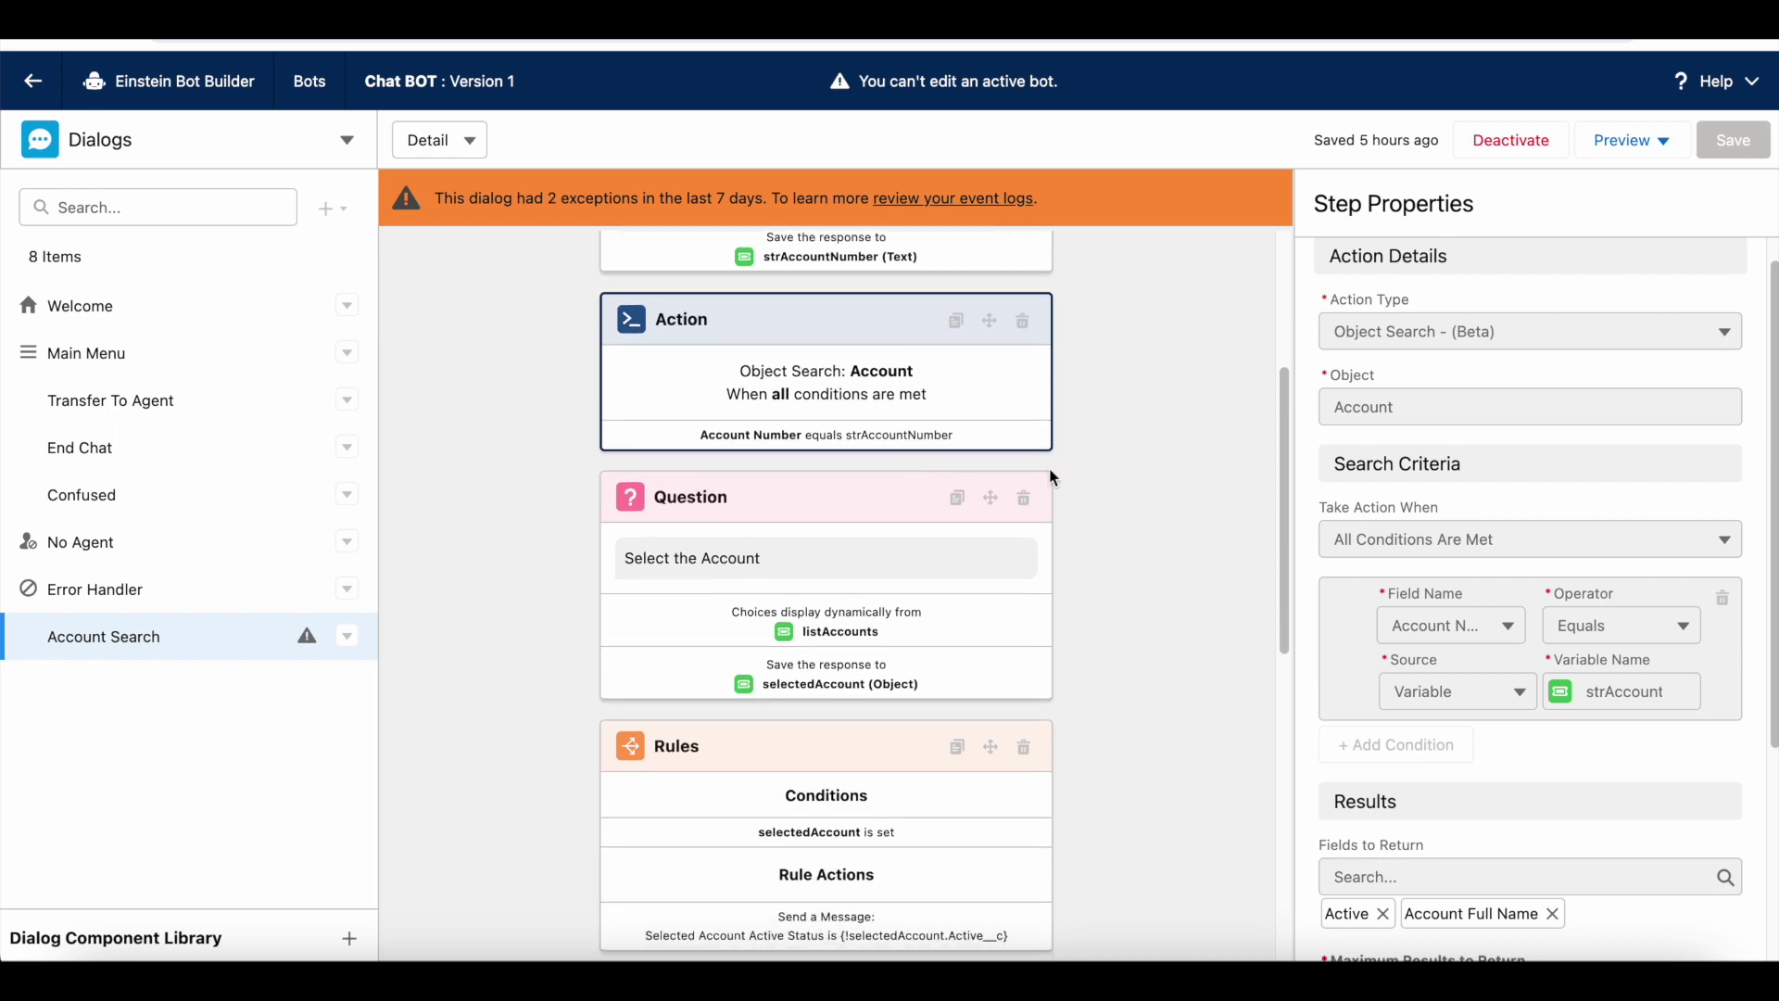
scroll(1290, 447, down, 1)
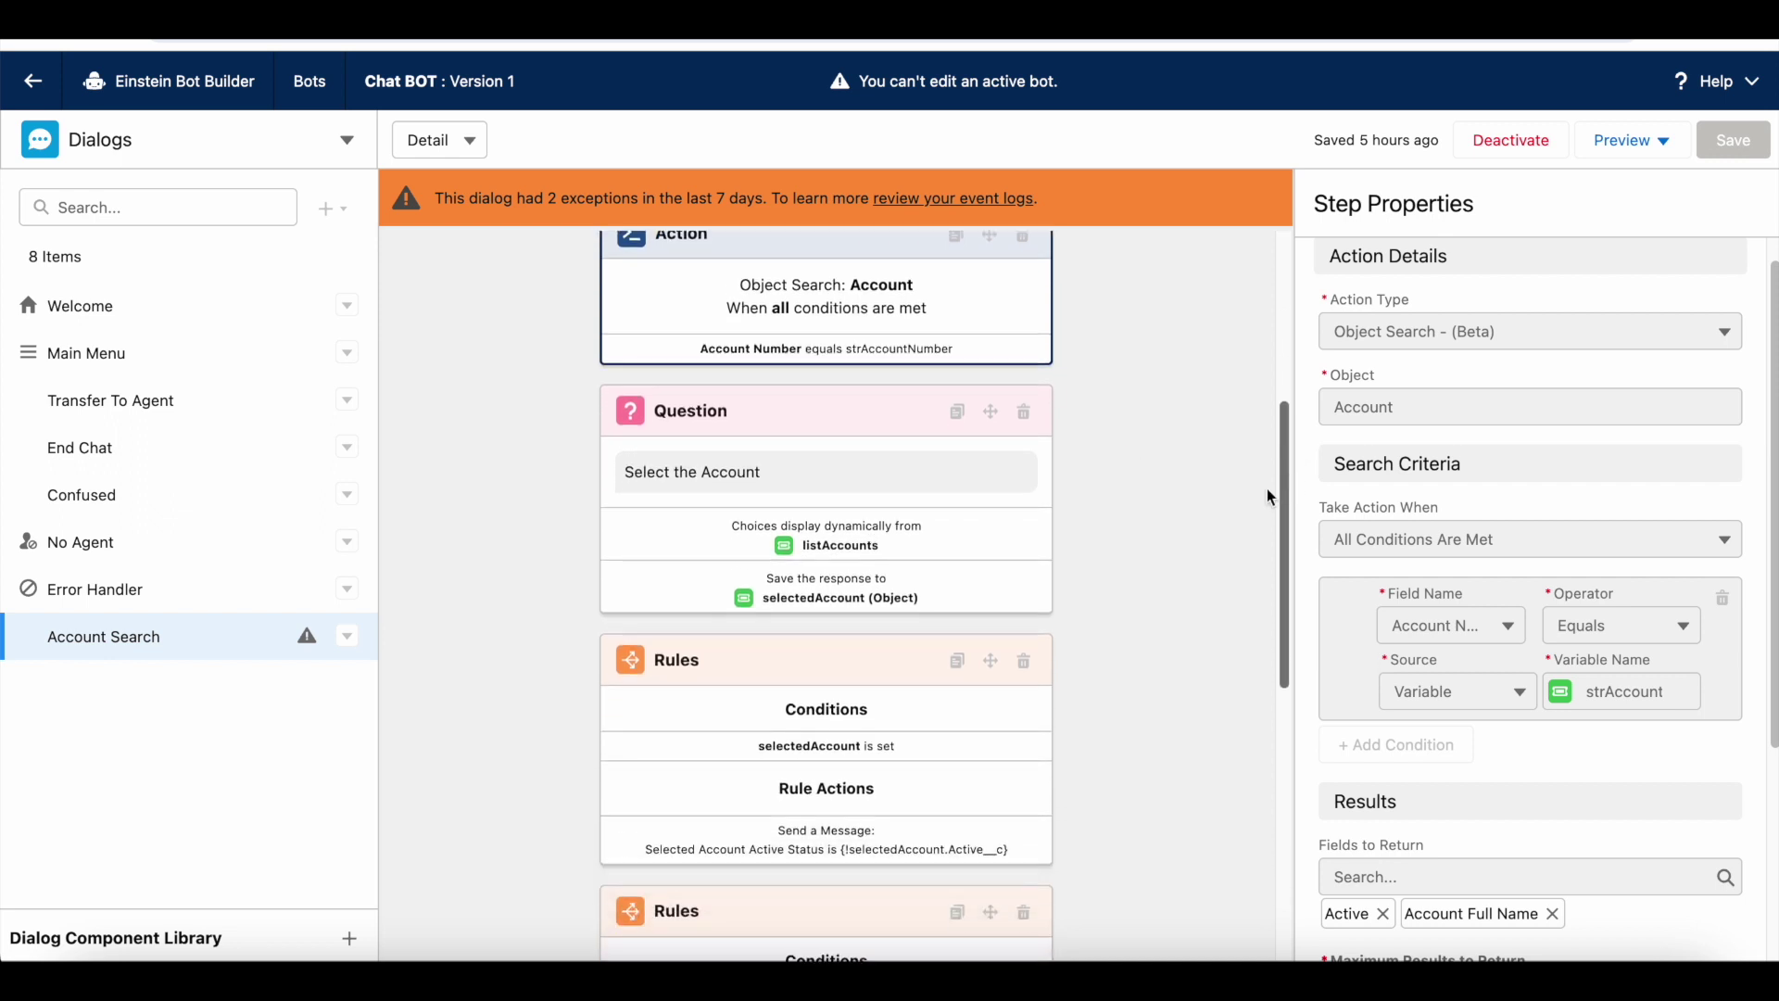
click(764, 448)
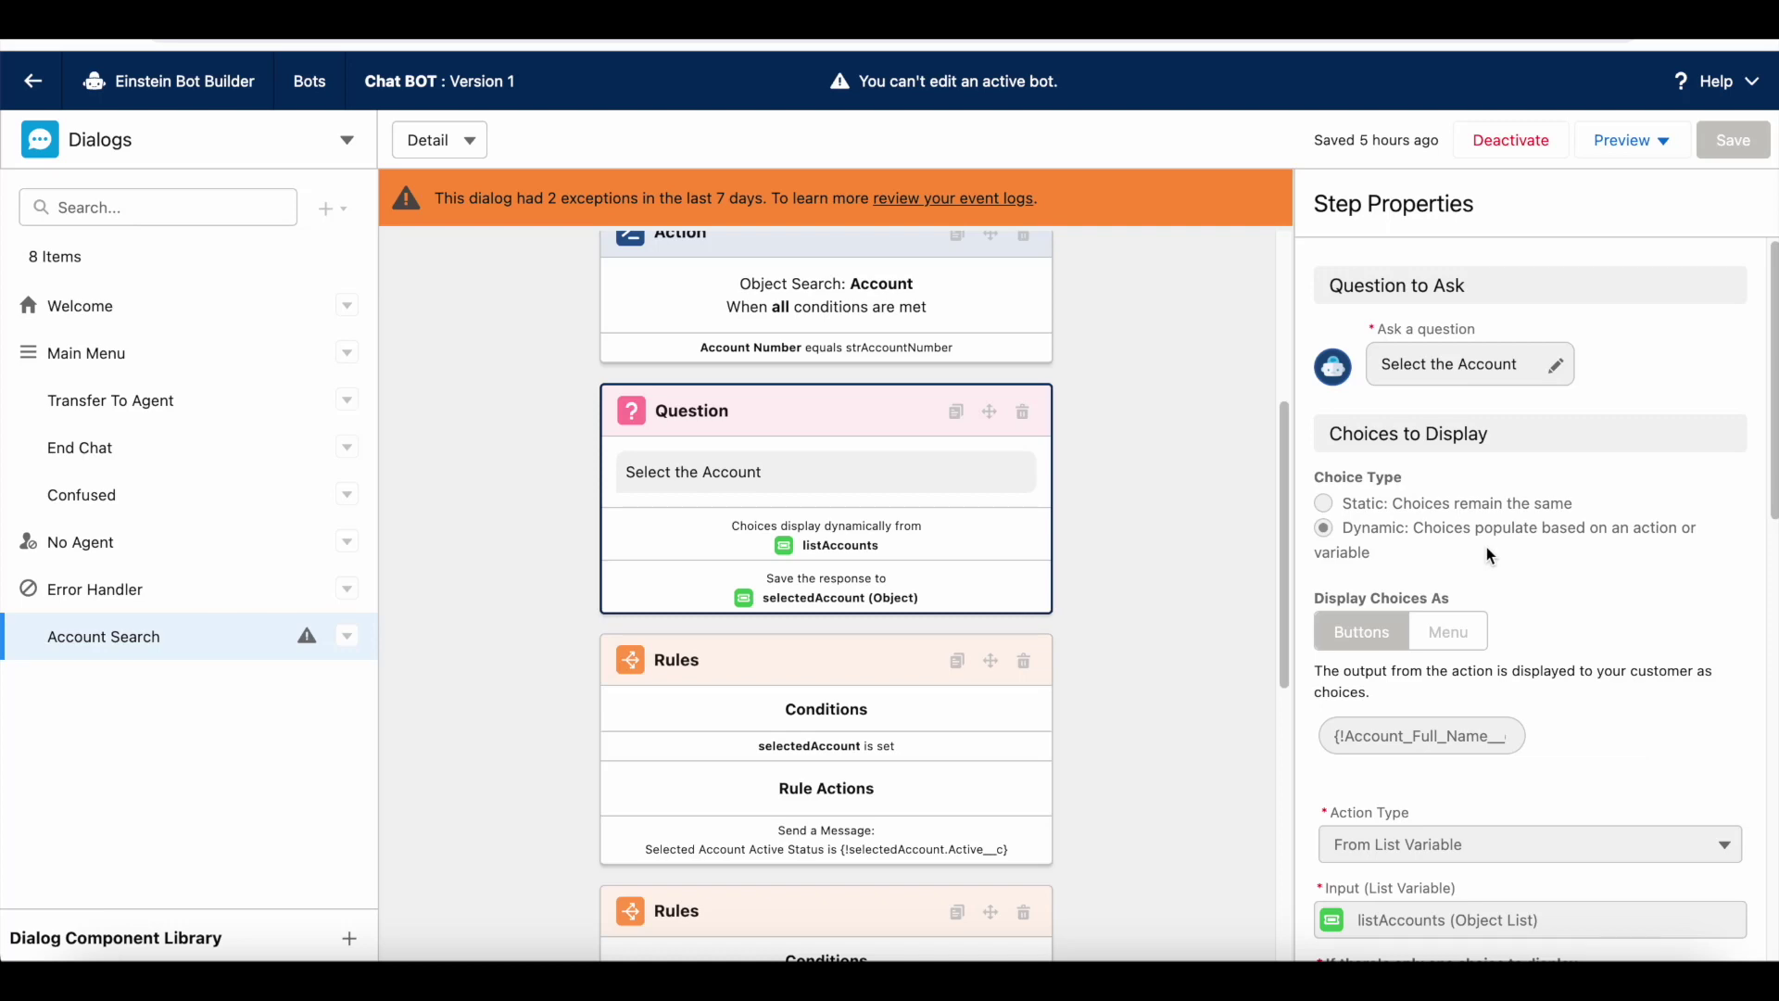
- Scroll Step Properties to the repair attempt telling users to enter Not Applicable
drag(1773, 409, 1773, 833)
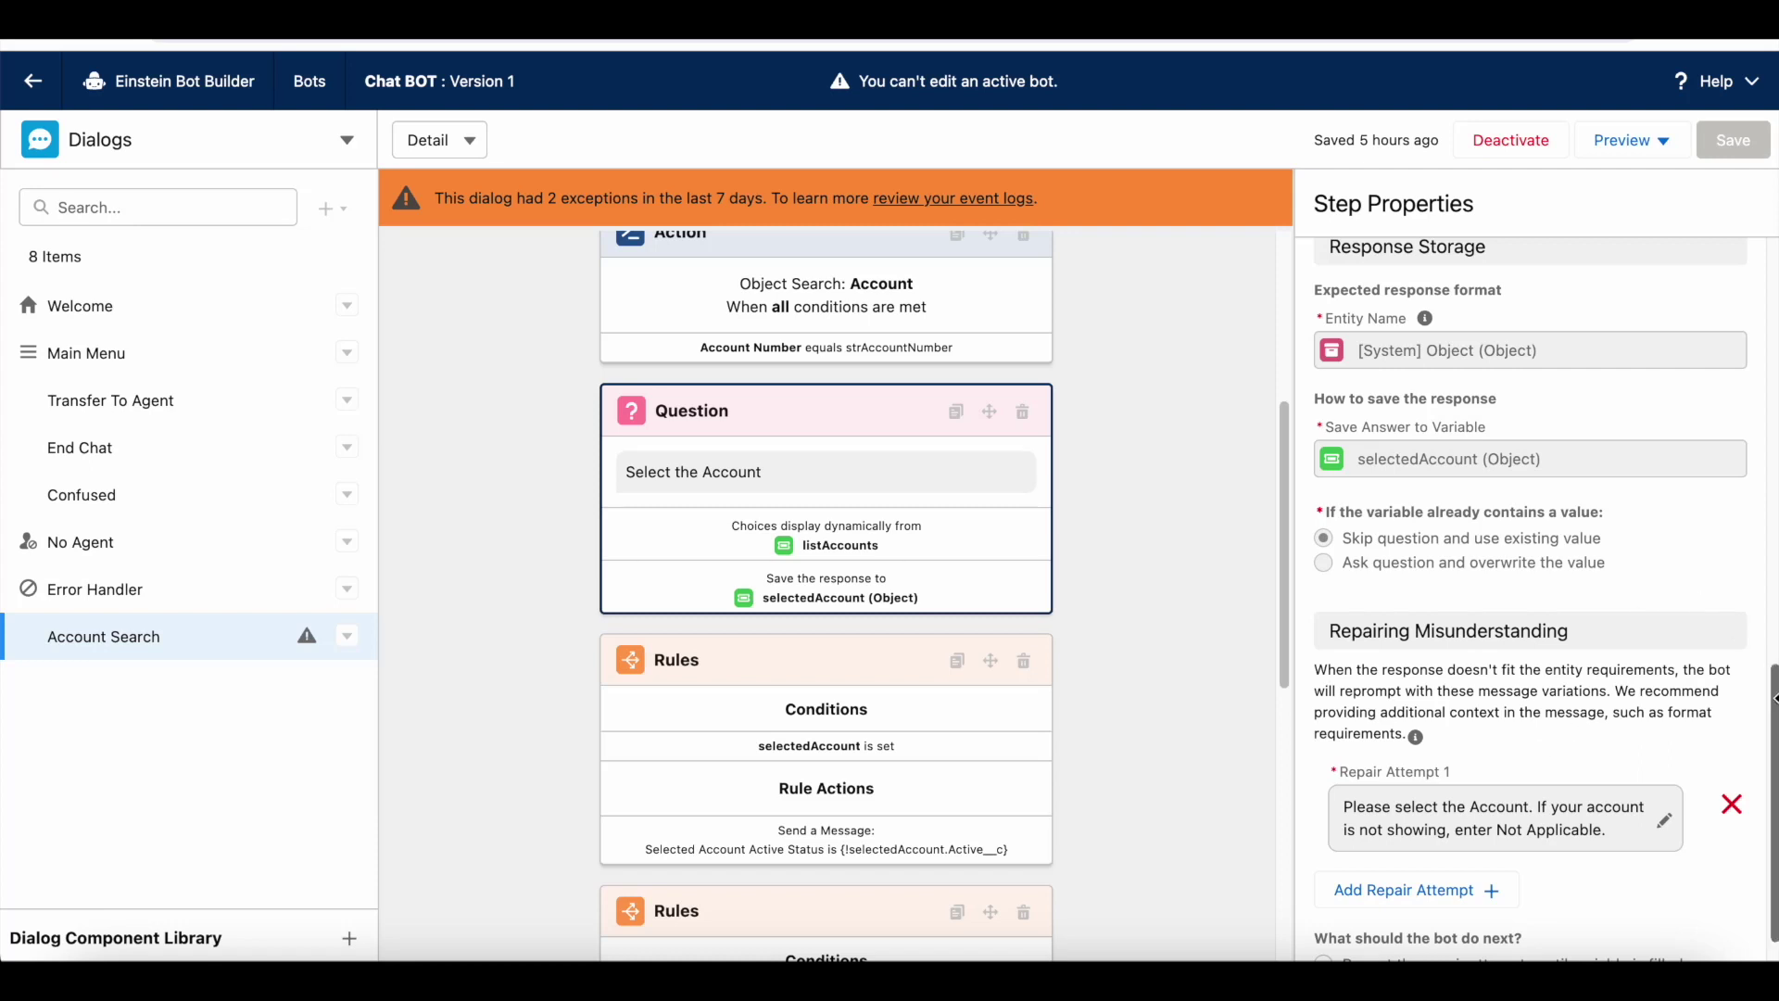
- Scroll Step Properties to the Move on to next dialog step repair option
scroll(1409, 905, down, 1)
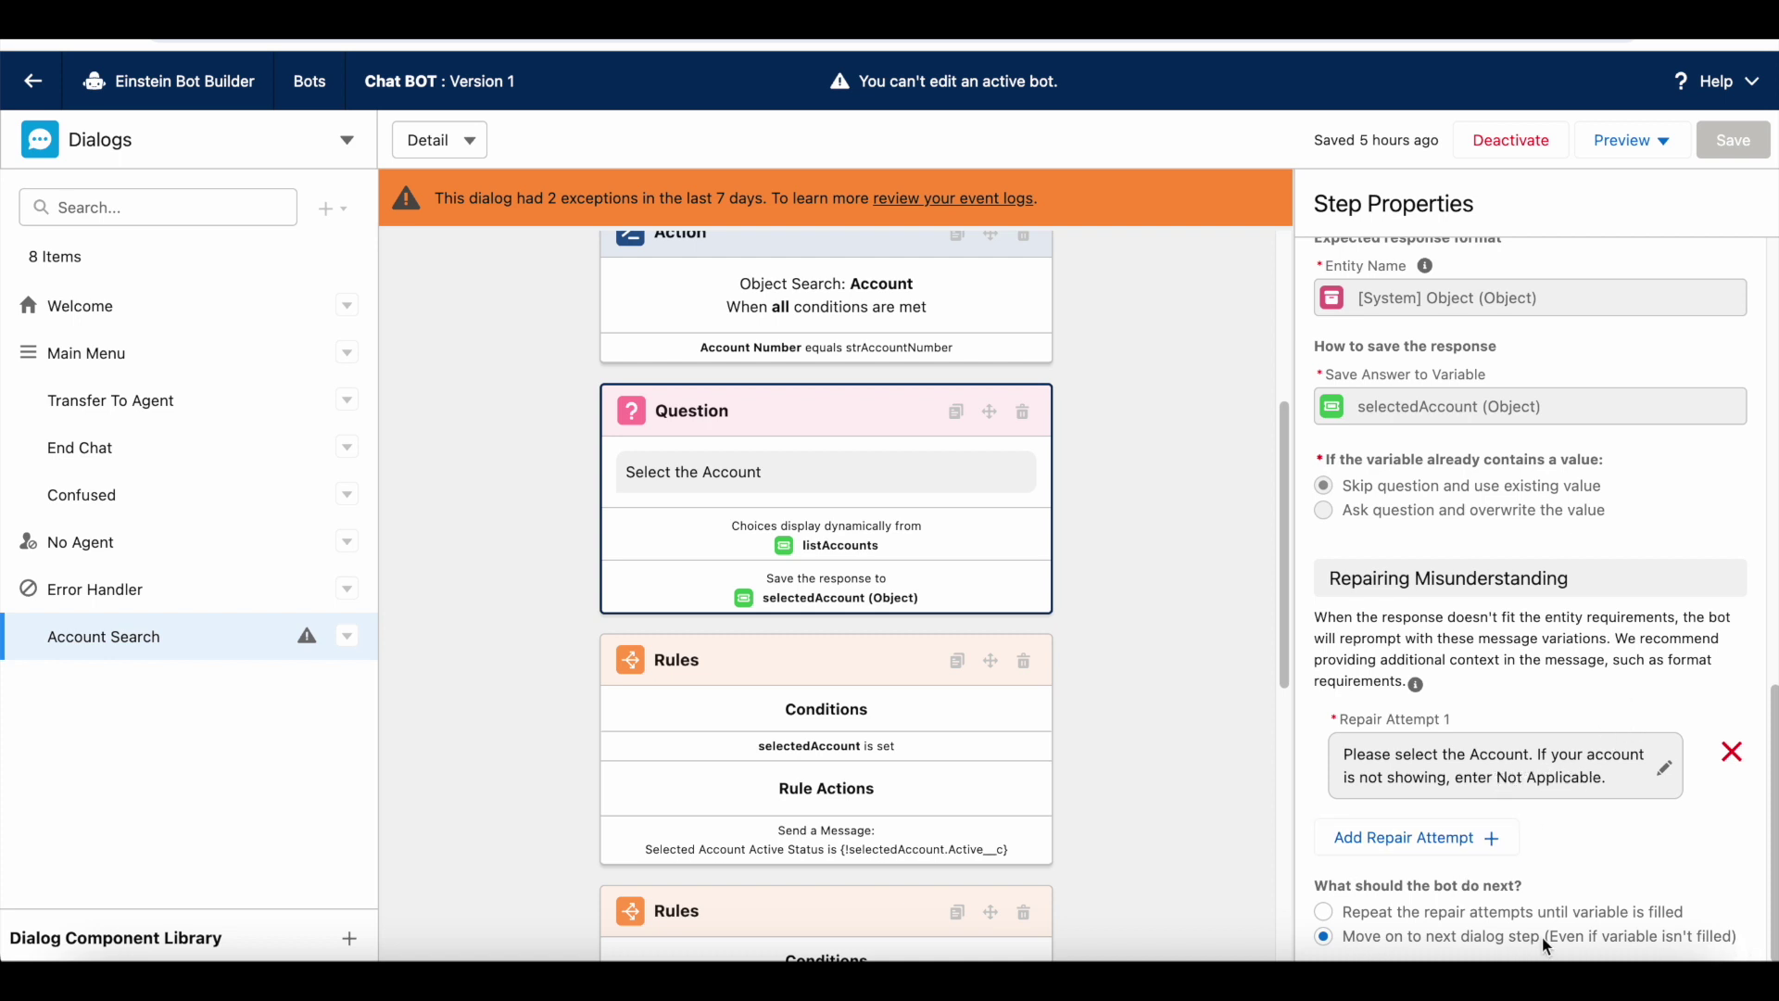
- Scroll the canvas to the rule redirecting to Transfer To Agent when selectedAccount is not set
drag(1287, 504, 1288, 620)
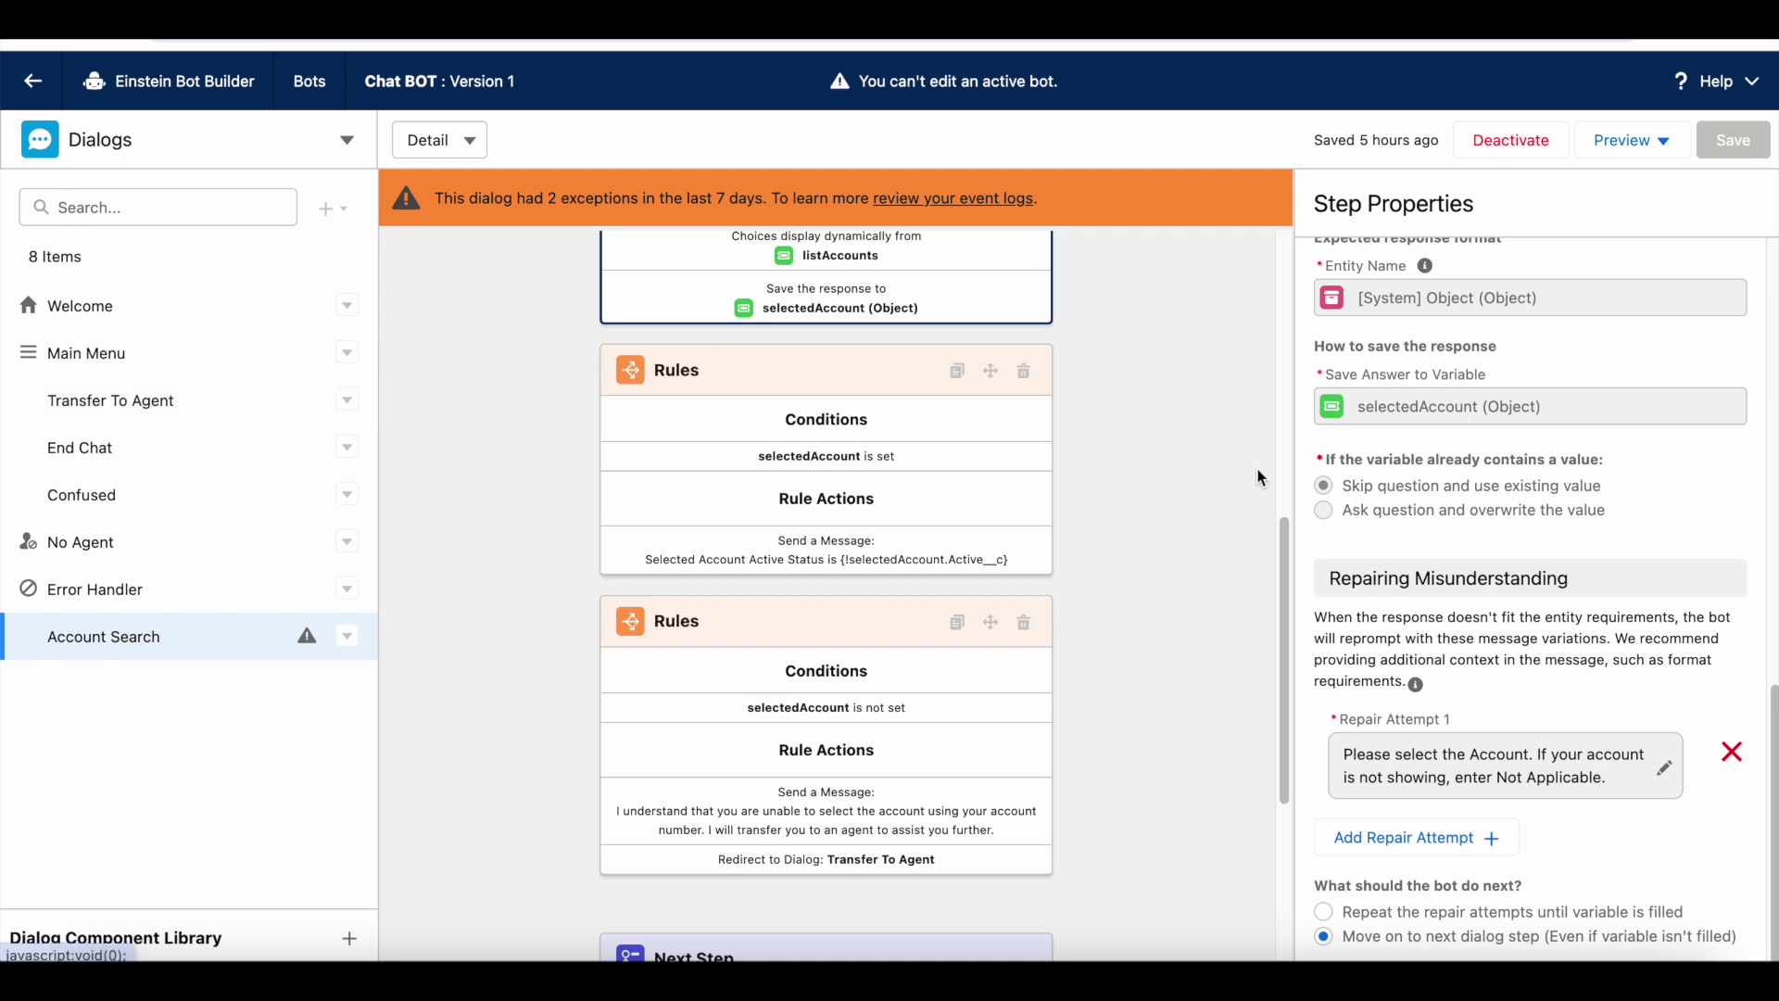
- Start a Rich Content Preview chat using the Embedded Service Chat with BOT connection
click(1627, 139)
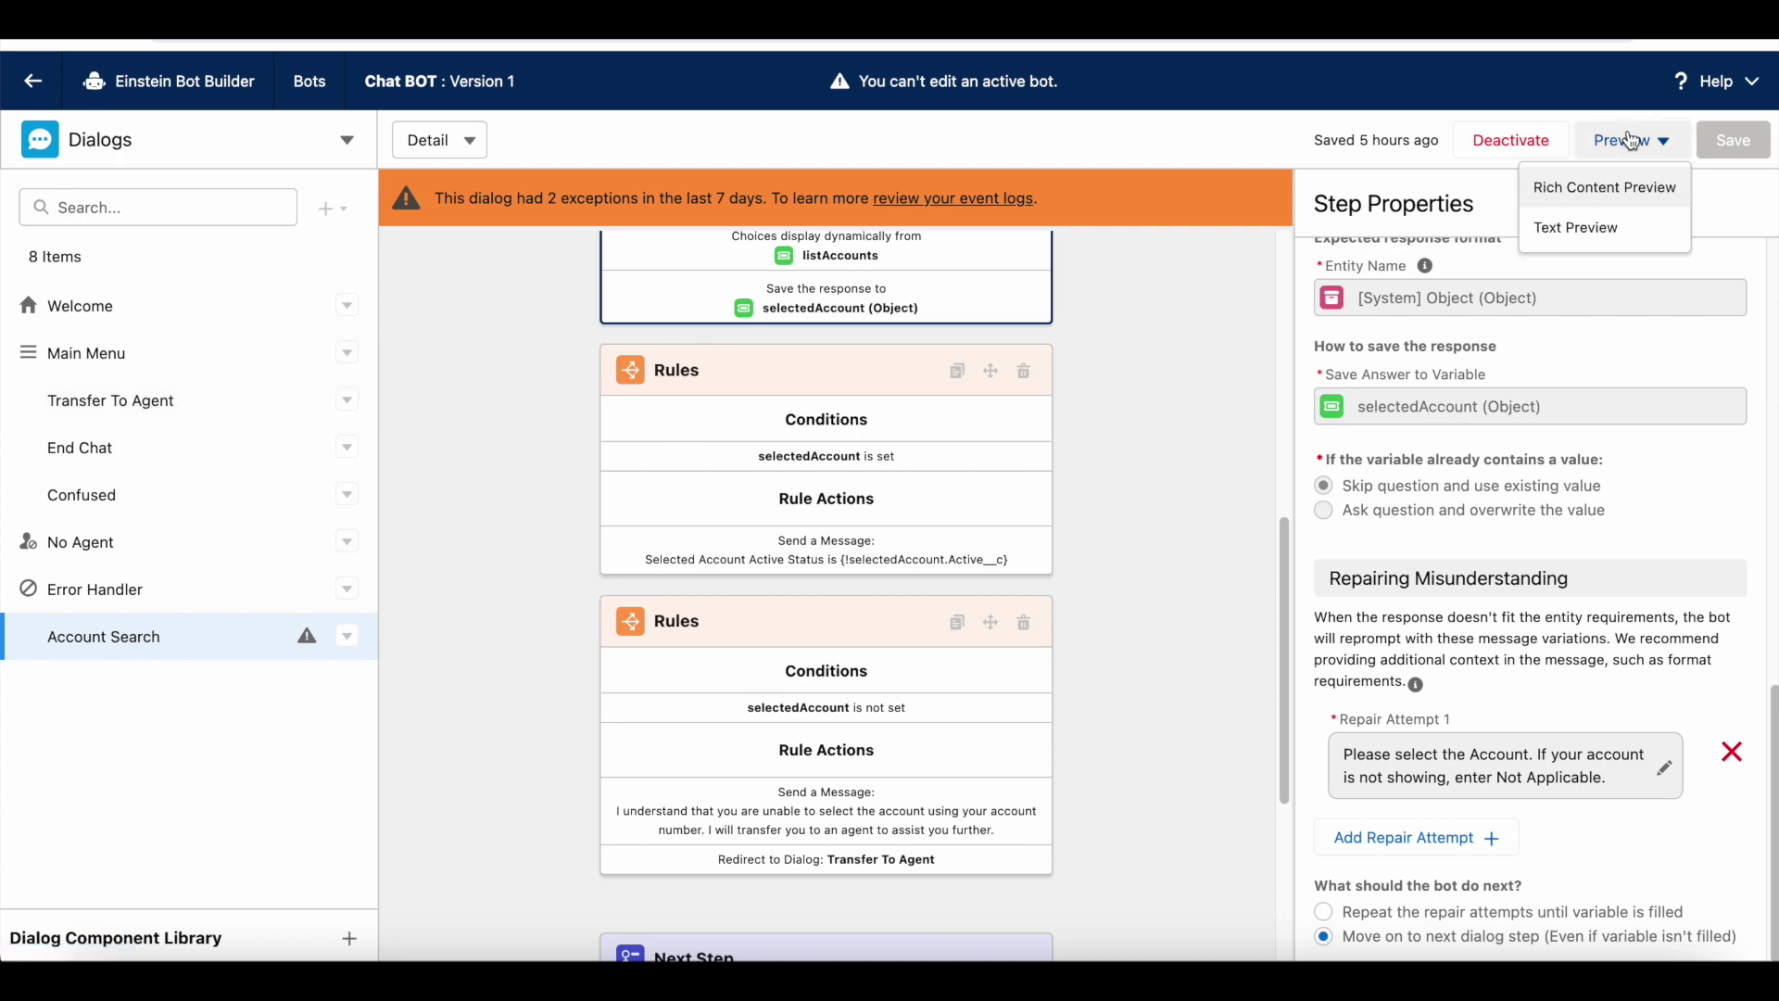
click(1623, 196)
click(1540, 437)
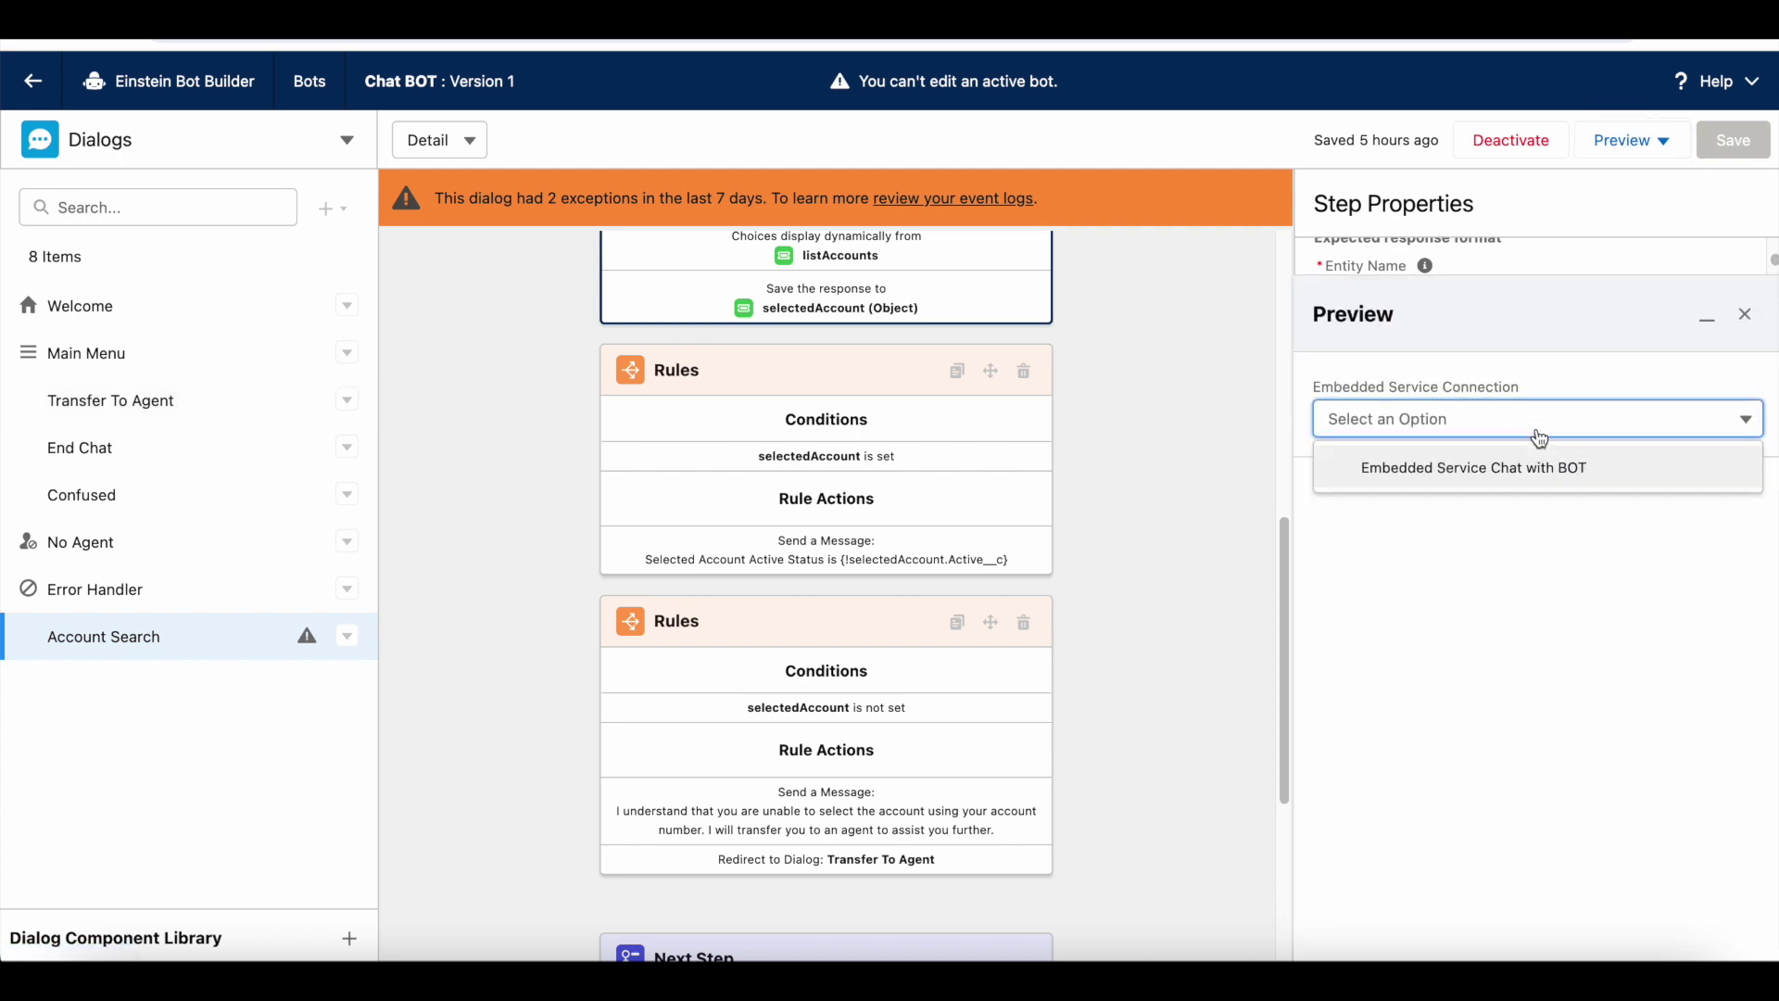
click(1529, 460)
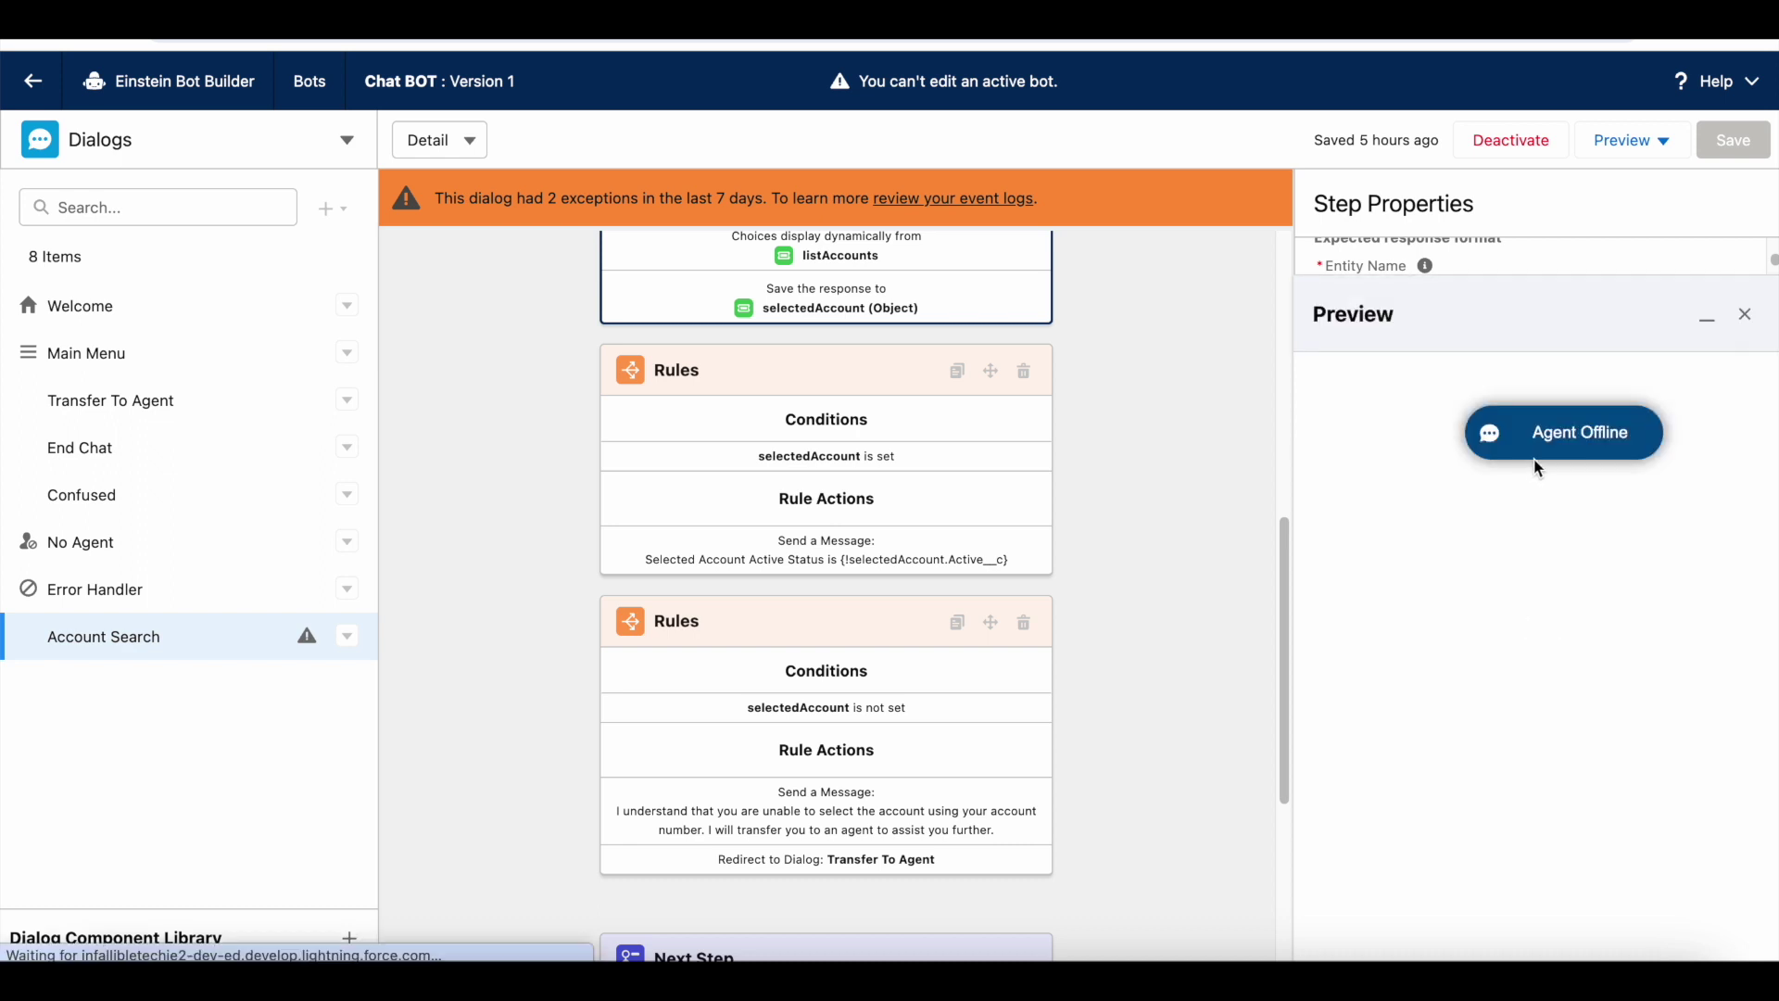
click(1561, 448)
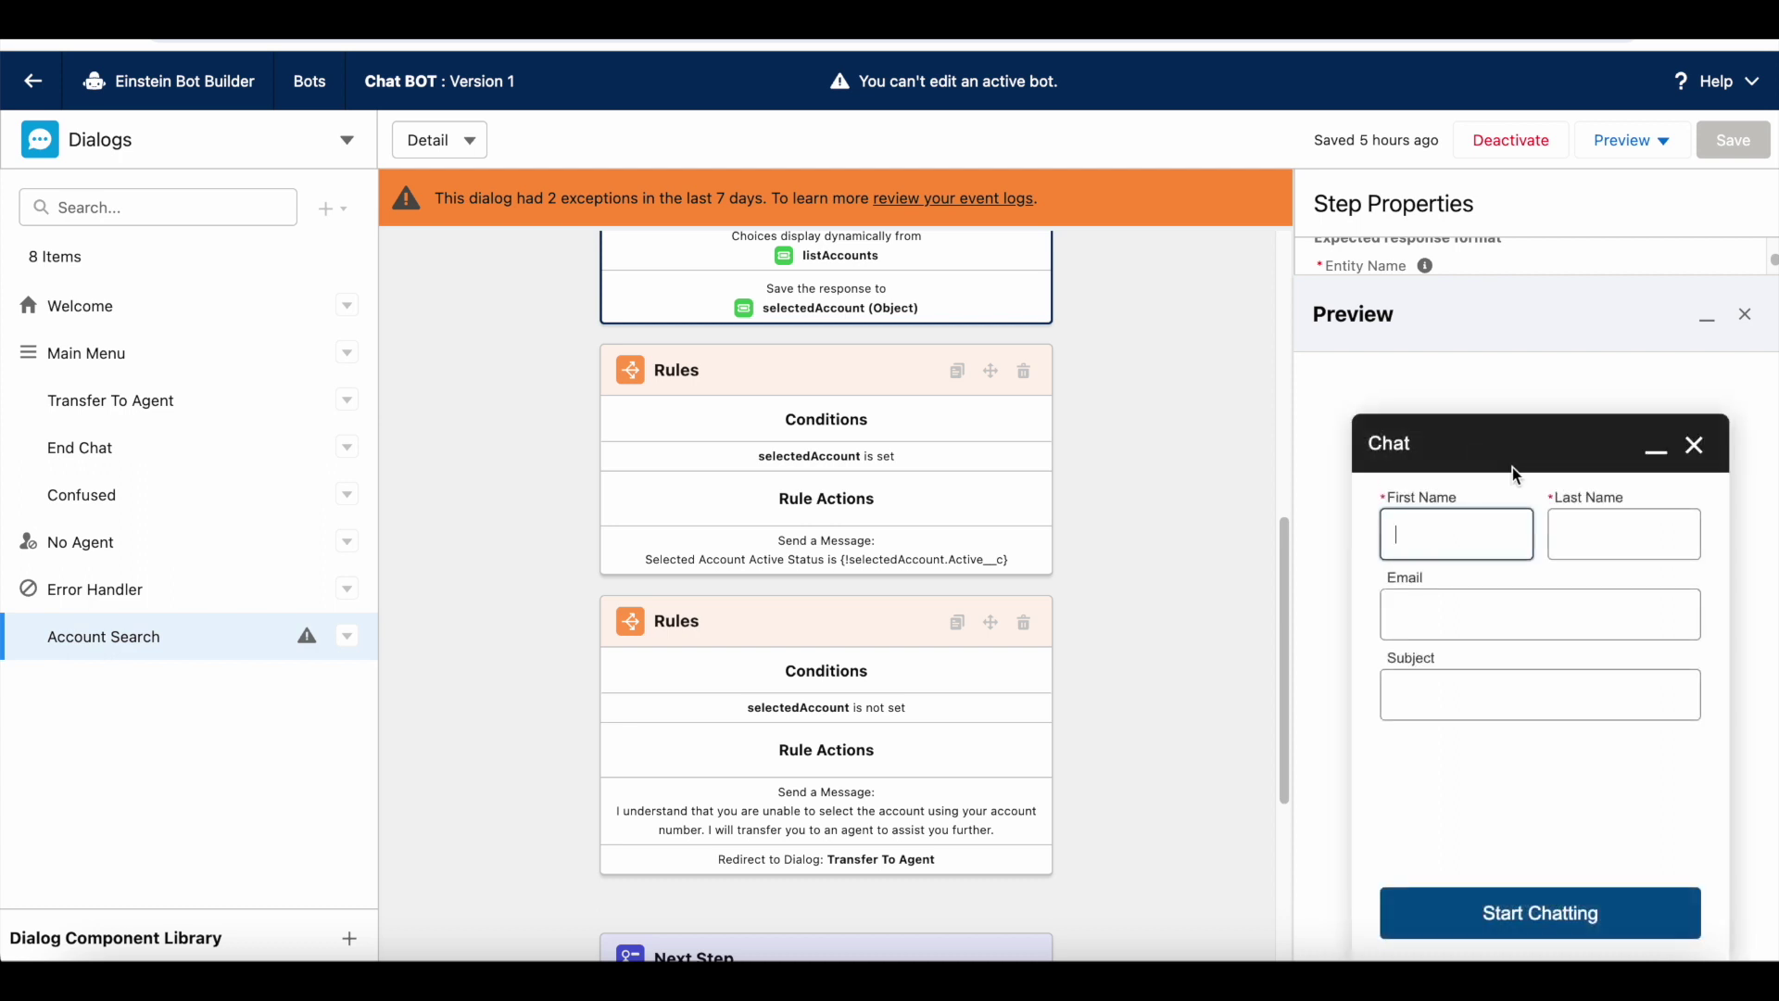
- Fill the pre-chat form with a test visitor's name, e-mail and subject 'Testing', then start chatting
text(Test)
key(Tab)
text(Test)
key(Tab)
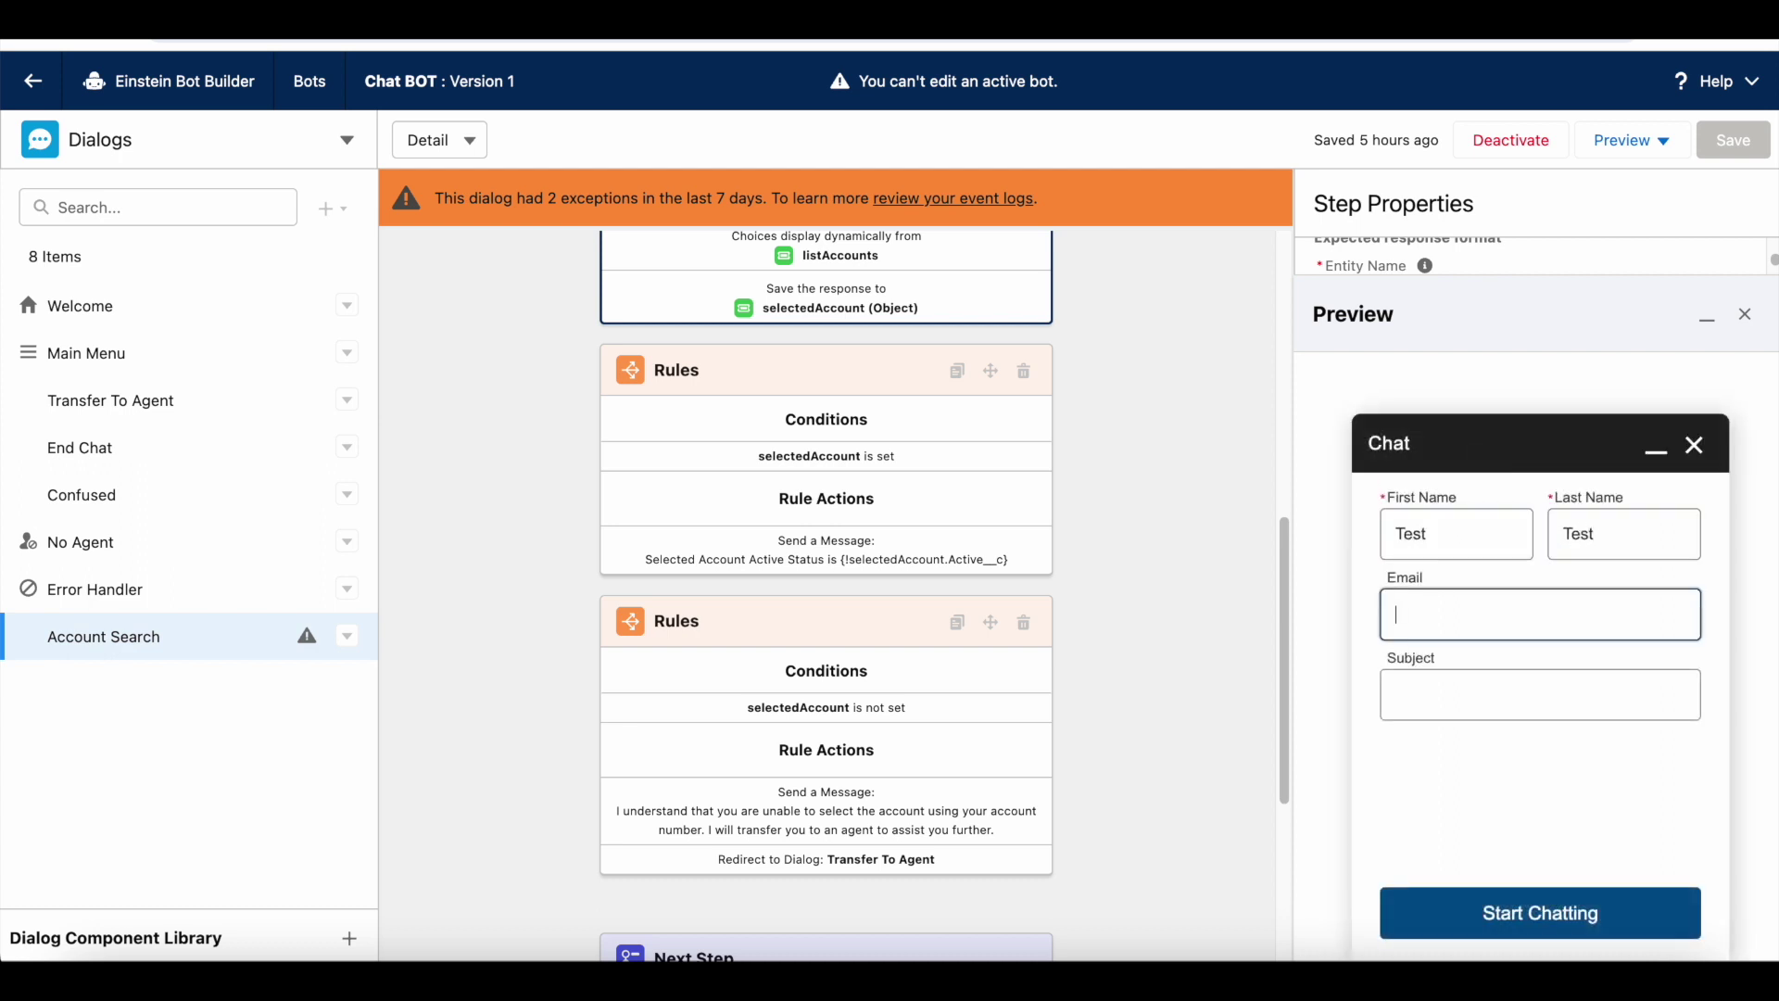
text(test@test.com)
key(Tab)
text(Testing)
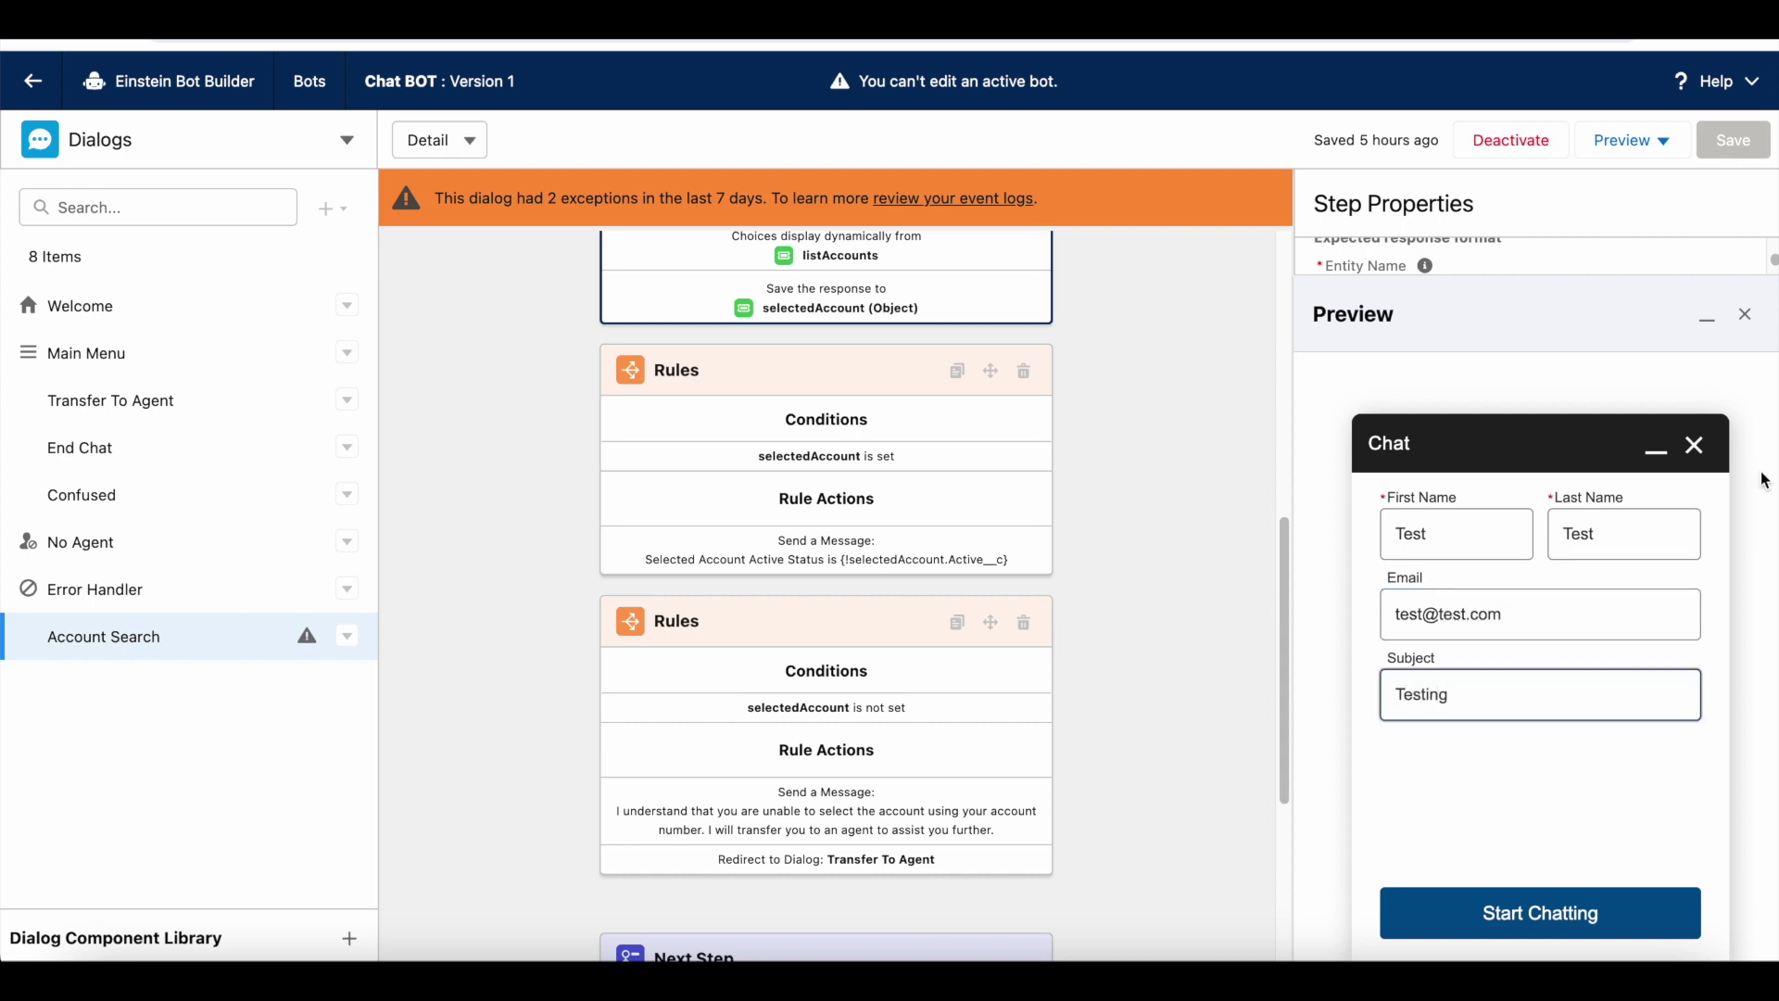
click(1566, 922)
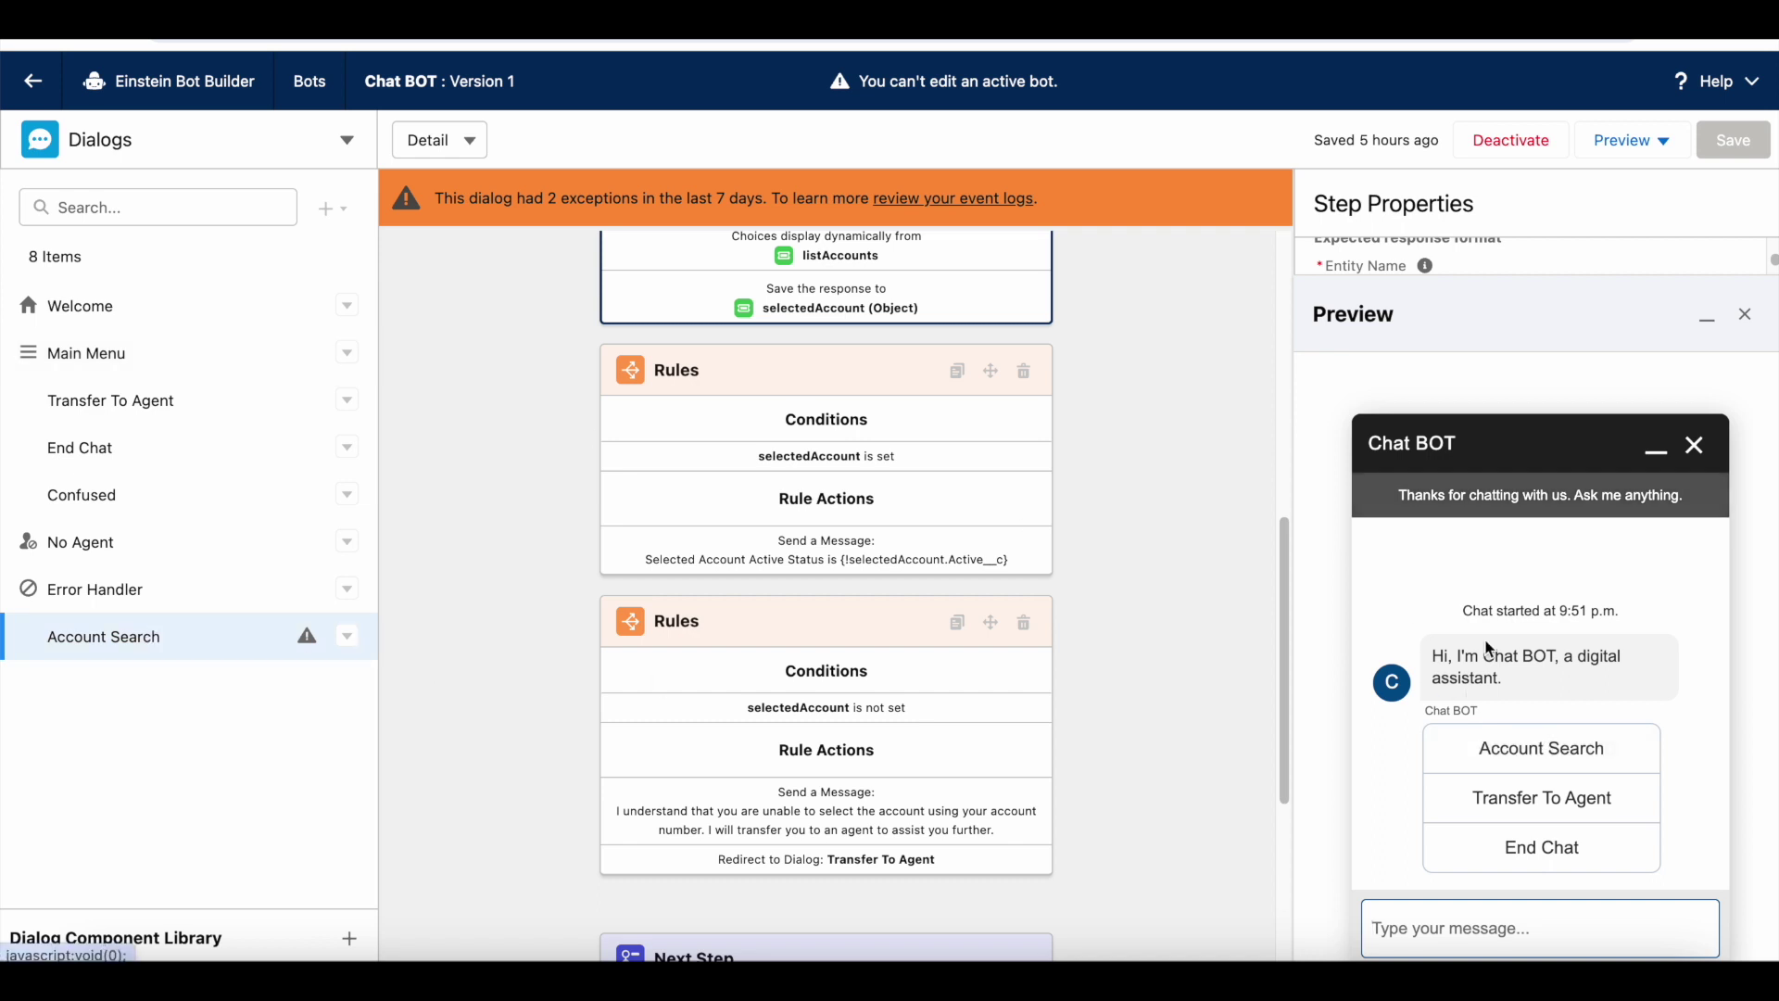
- Choose Account Search in the preview chat and send account number 1
click(1554, 739)
scroll(1021, 486, up, 6)
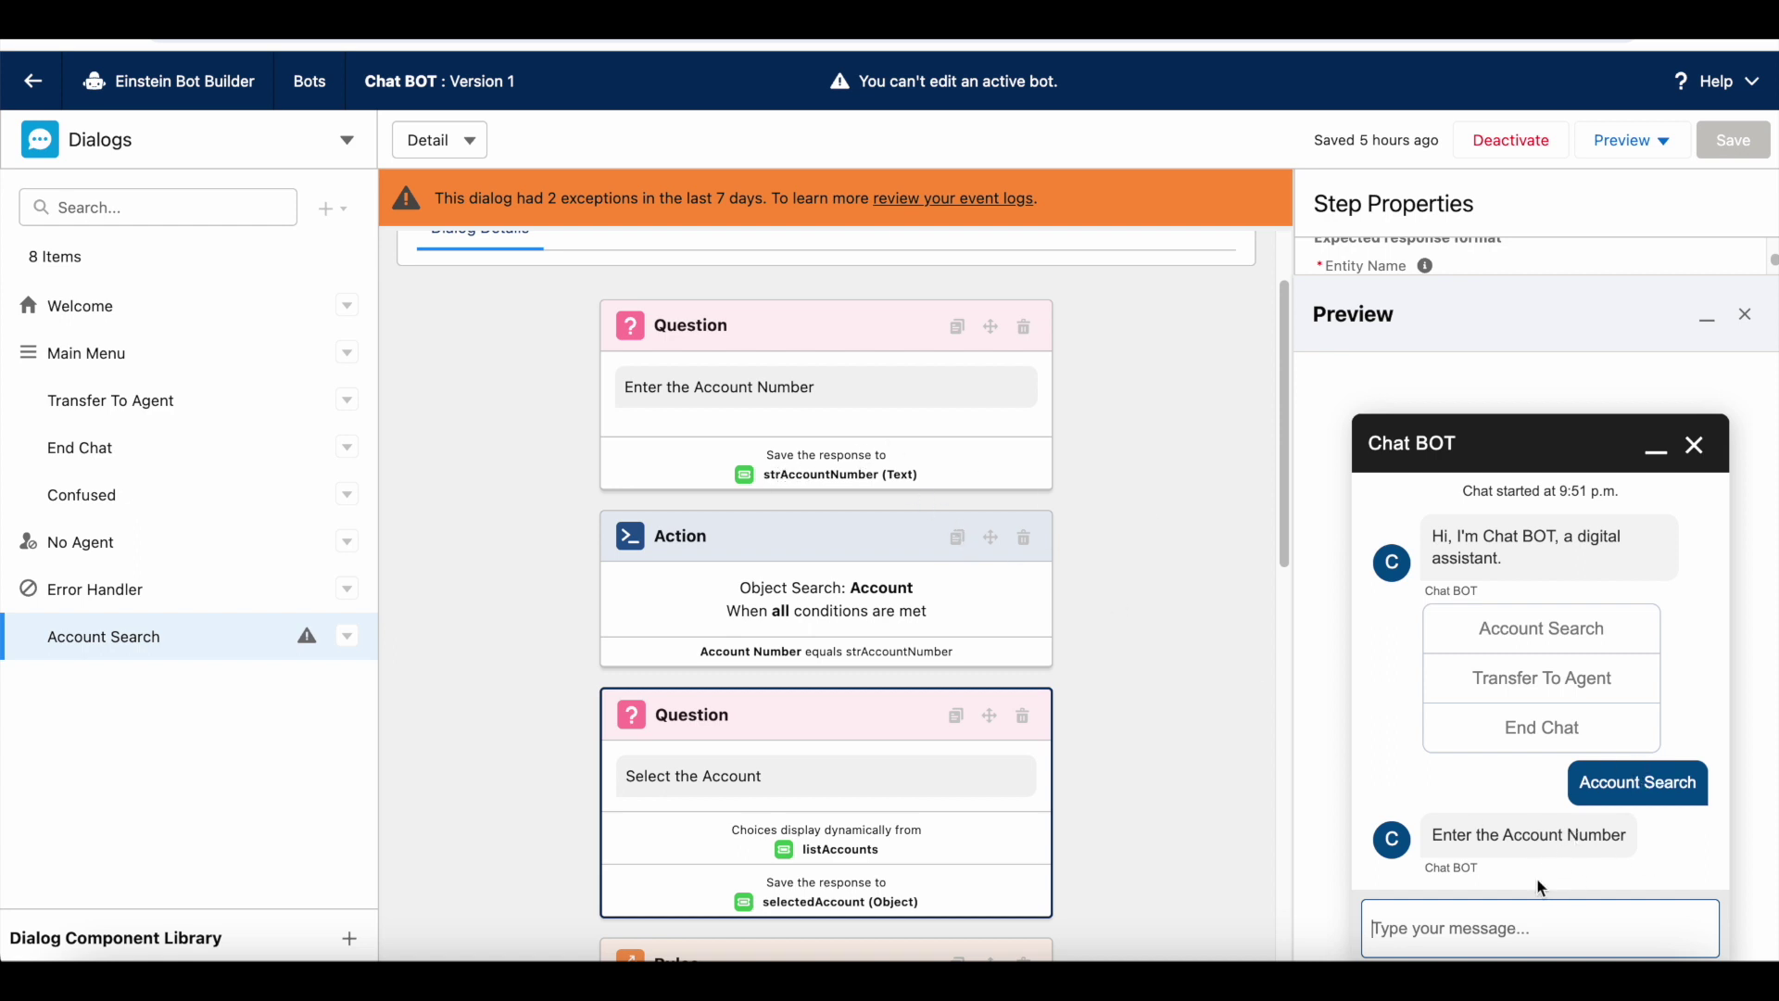
text(1)
key(Return)
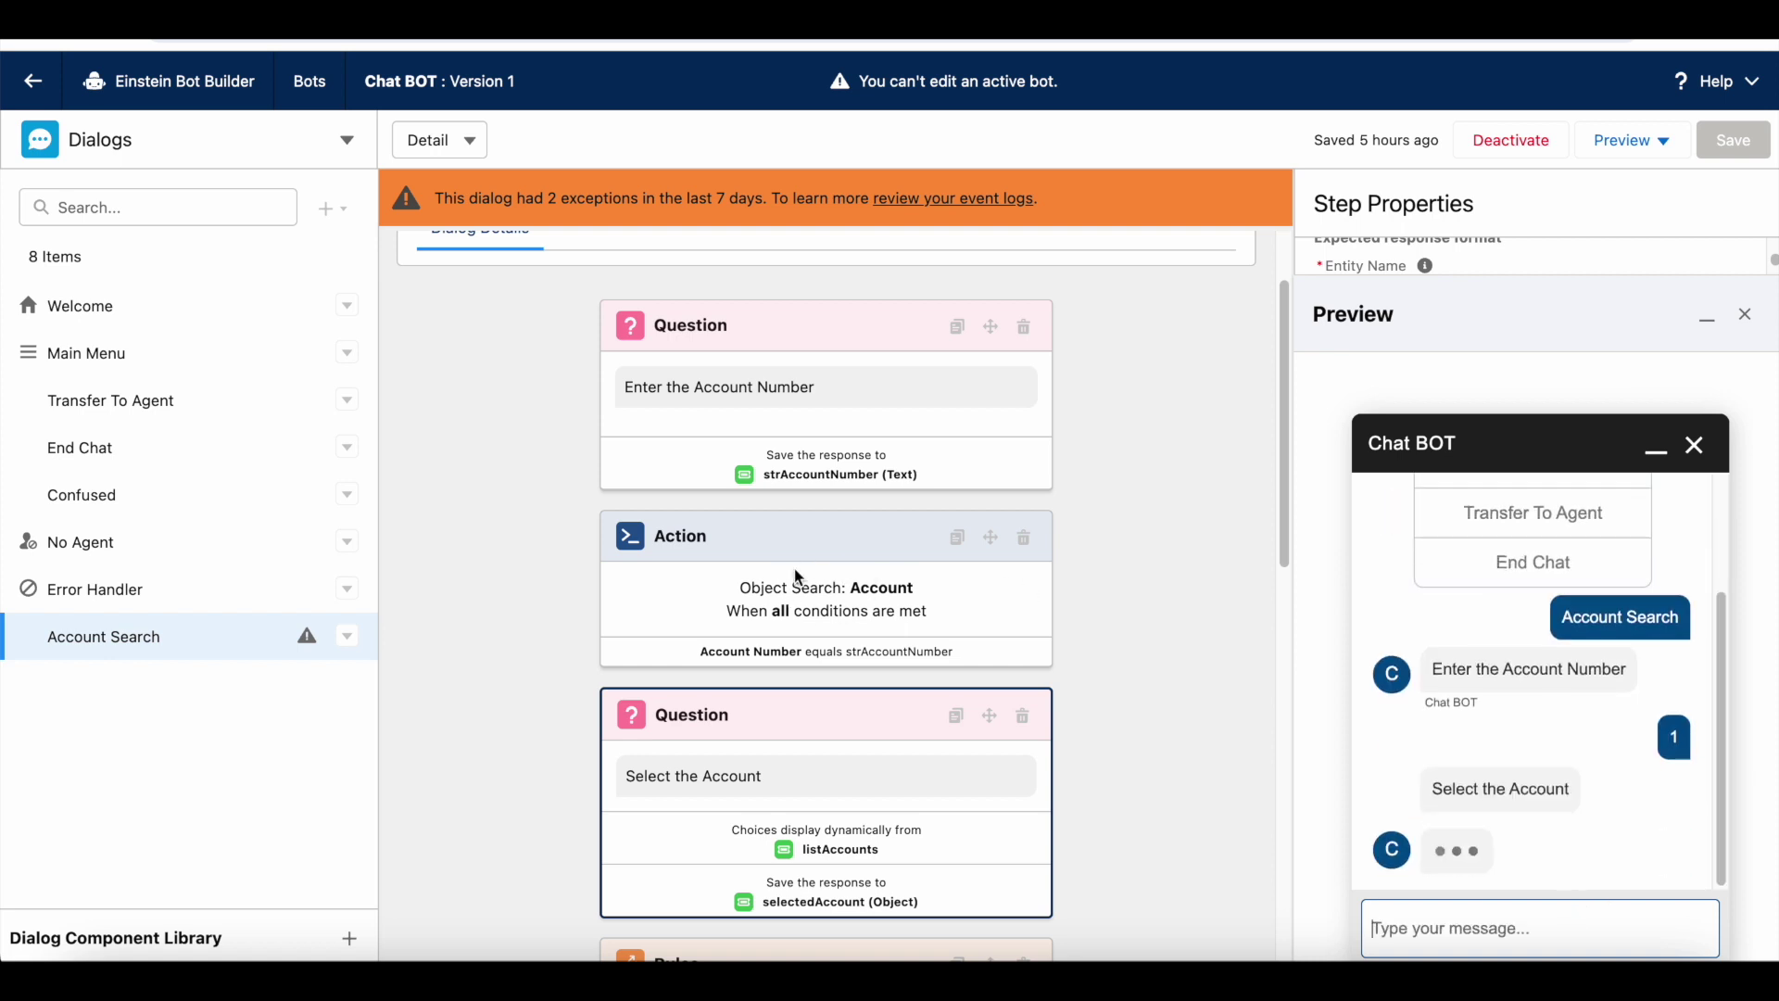
scroll(974, 647, down, 1)
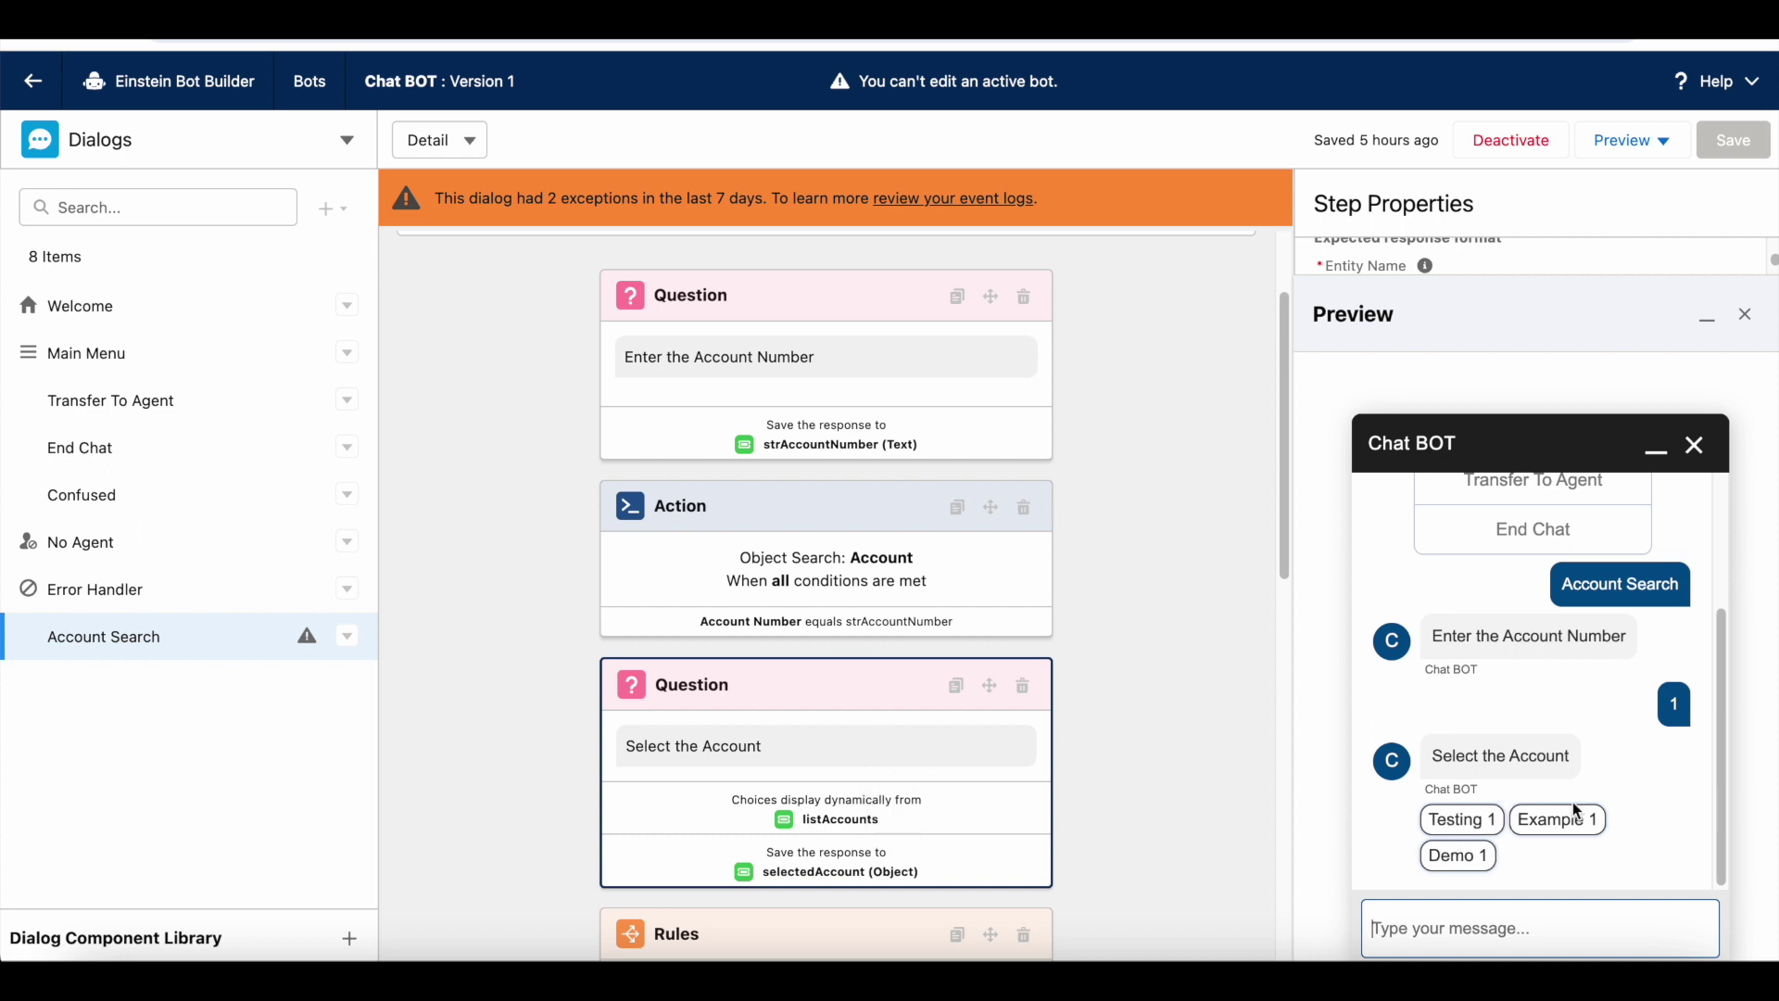
- Reply 'Not found', then 'not applicable' to the reprompt to trigger the agent transfer
click(1479, 924)
text(Not found)
key(Return)
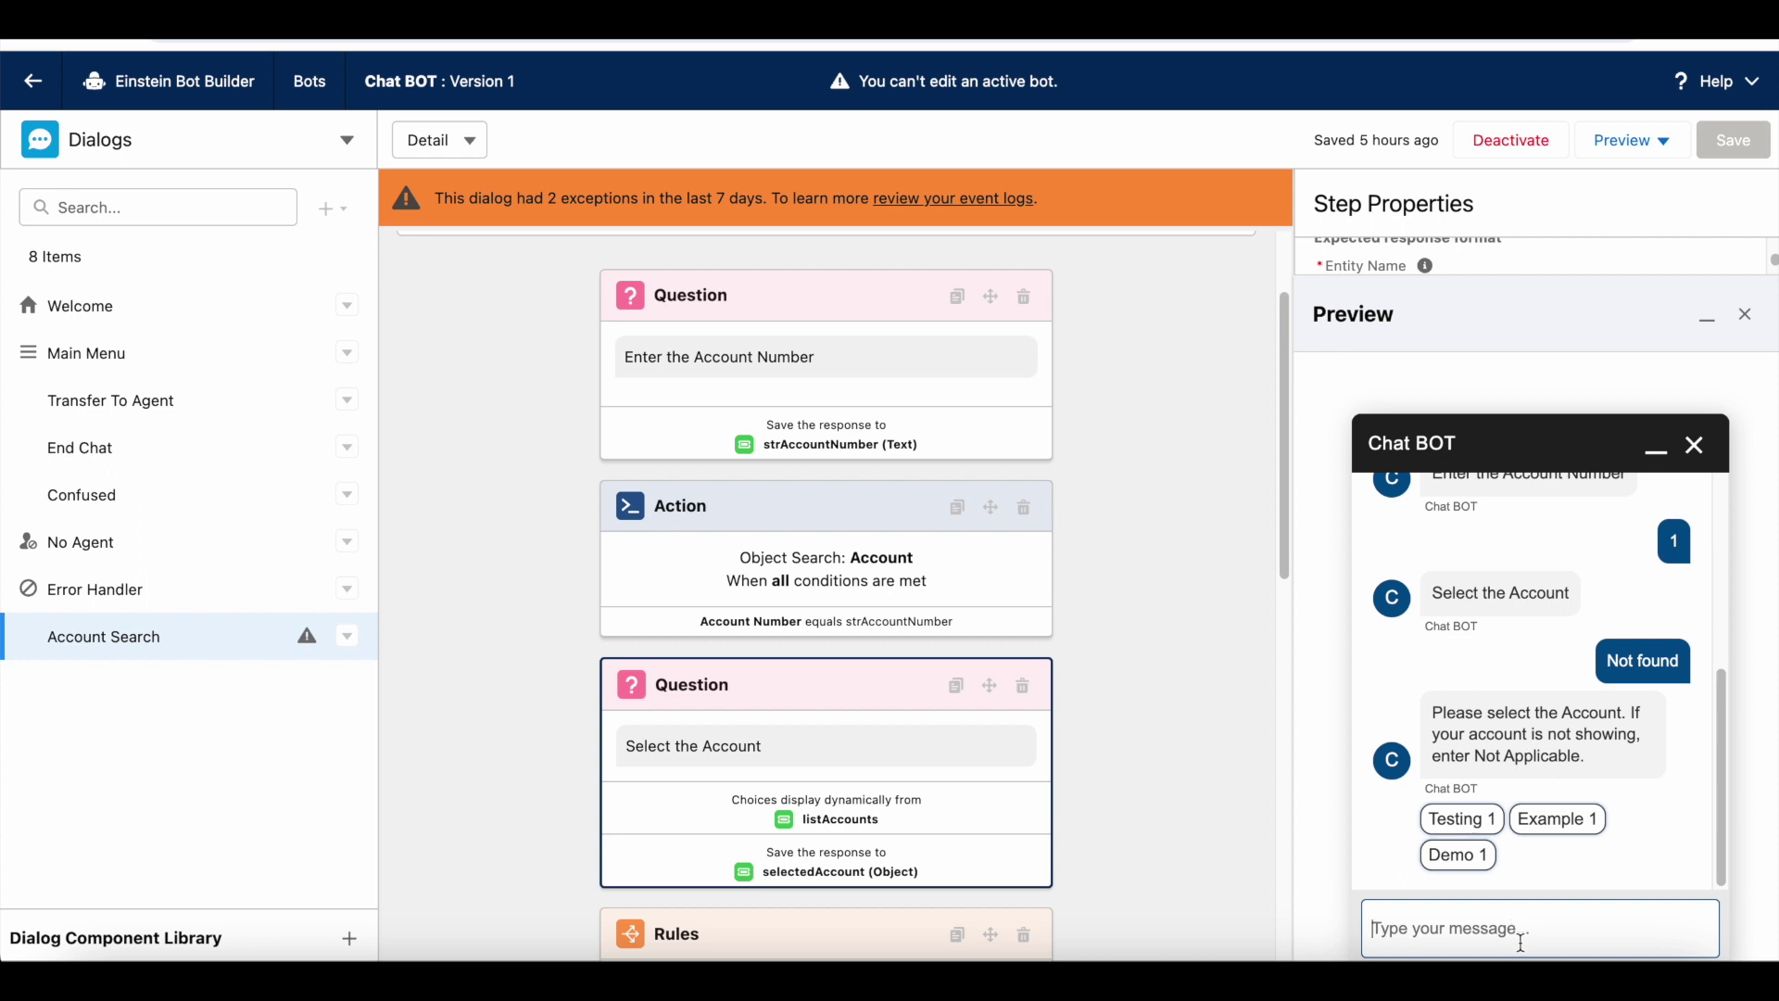
text(not applicable)
key(Return)
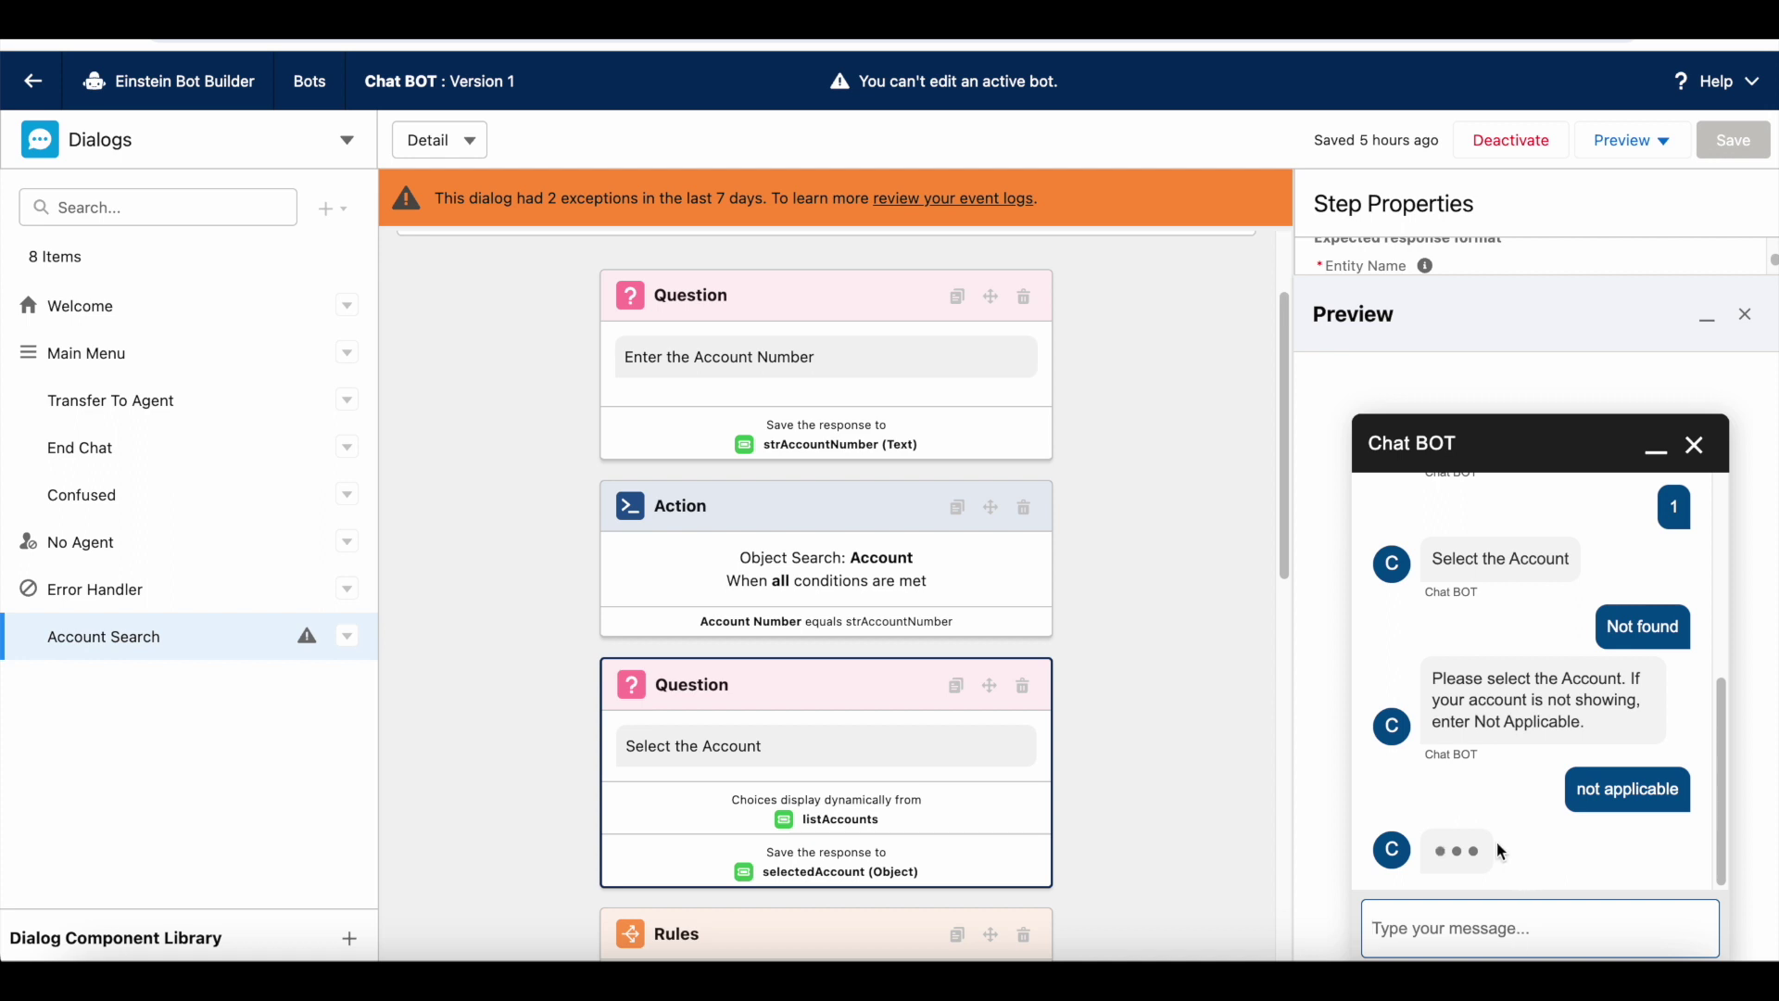
scroll(905, 573, down, 7)
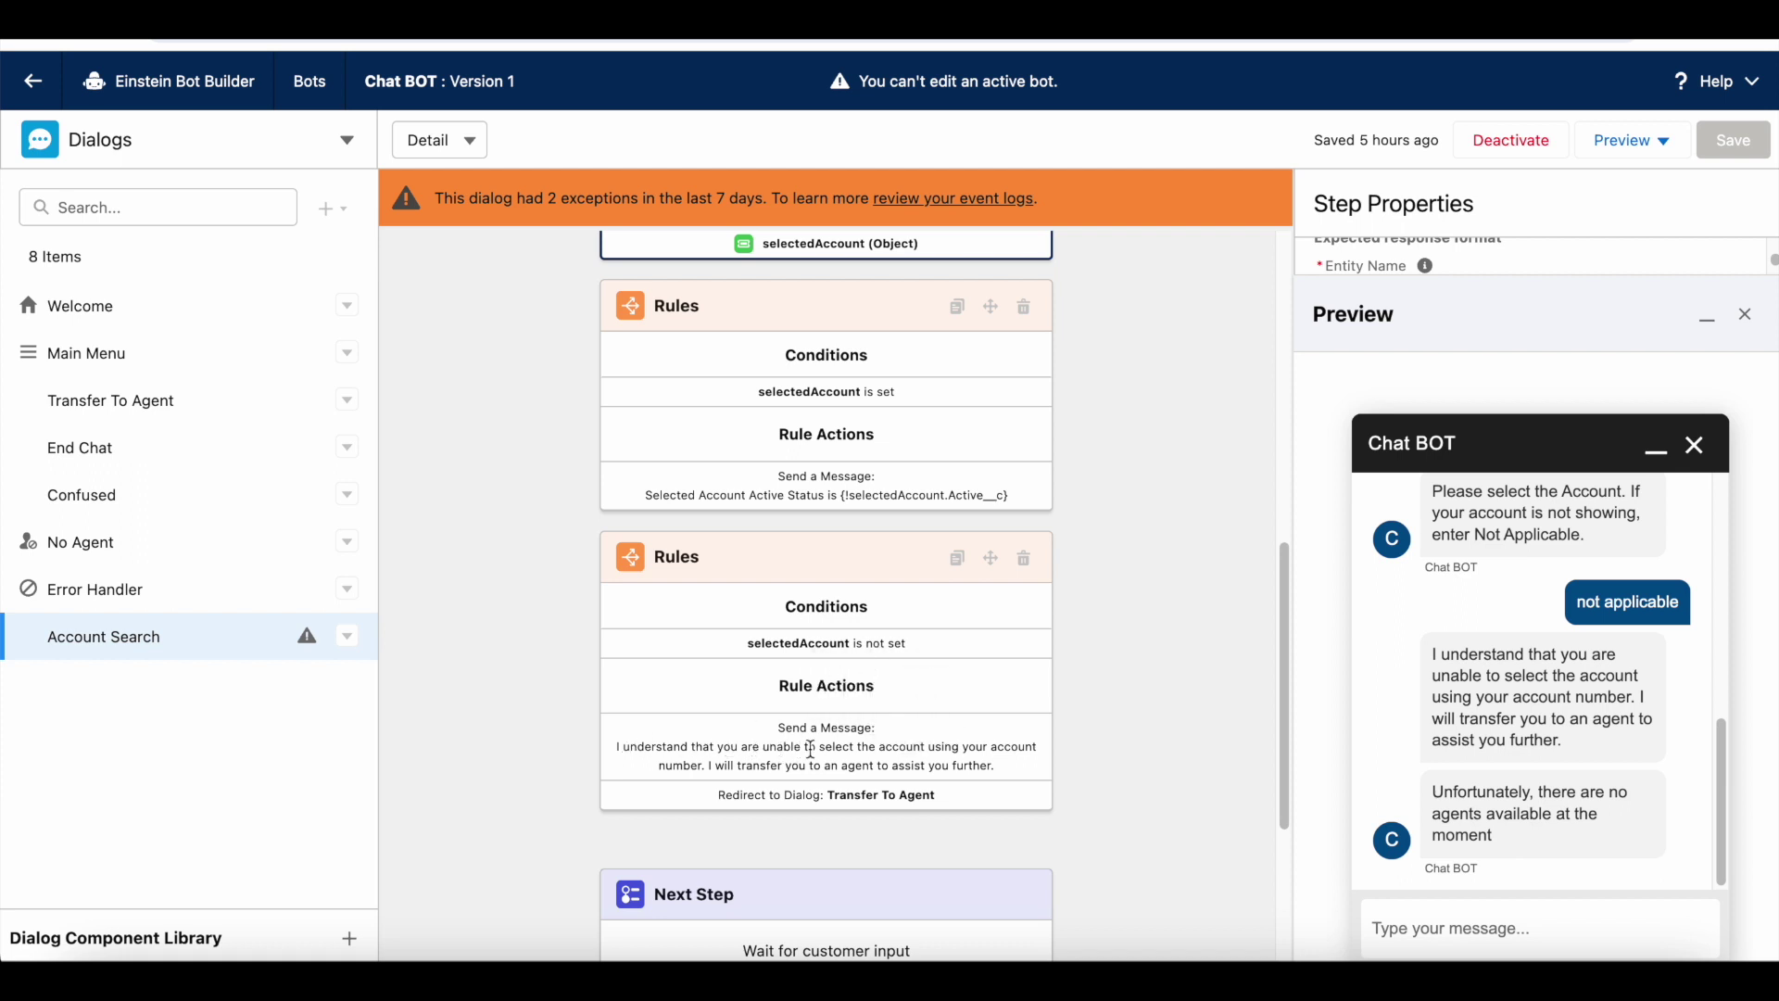
- End and close the preview chat, then close the Preview panel
drag(1439, 654, 1588, 744)
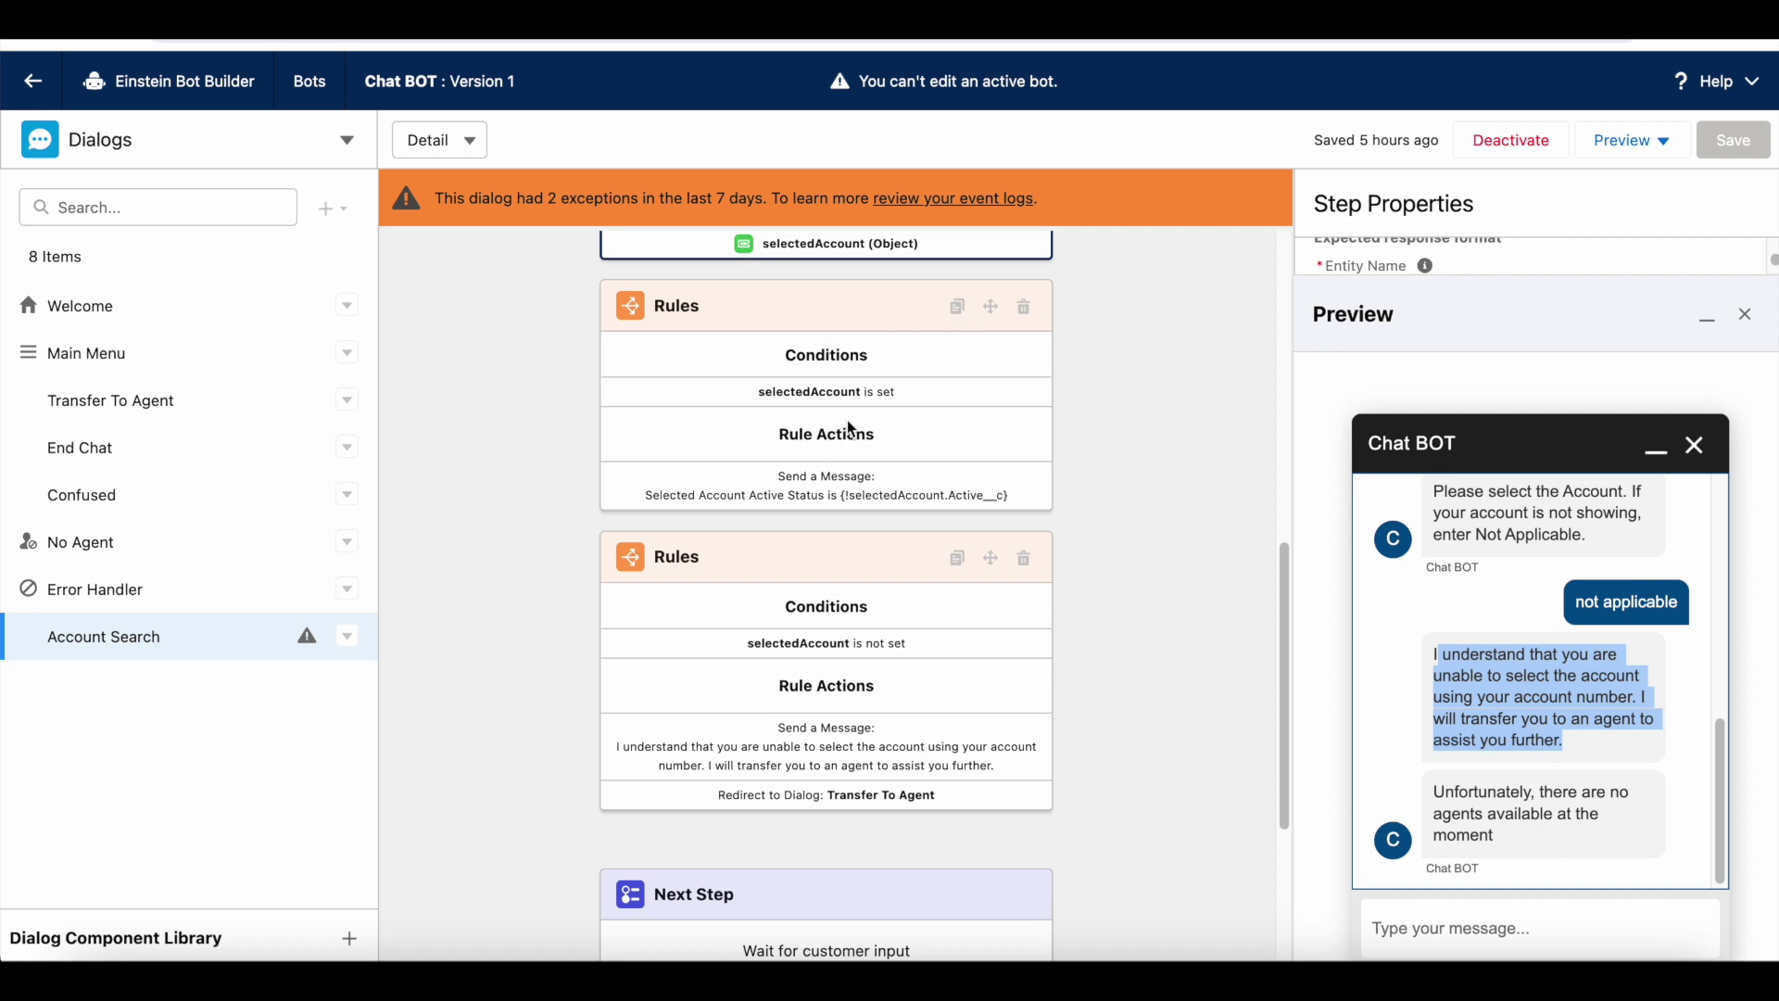
scroll(847, 420, up, 3)
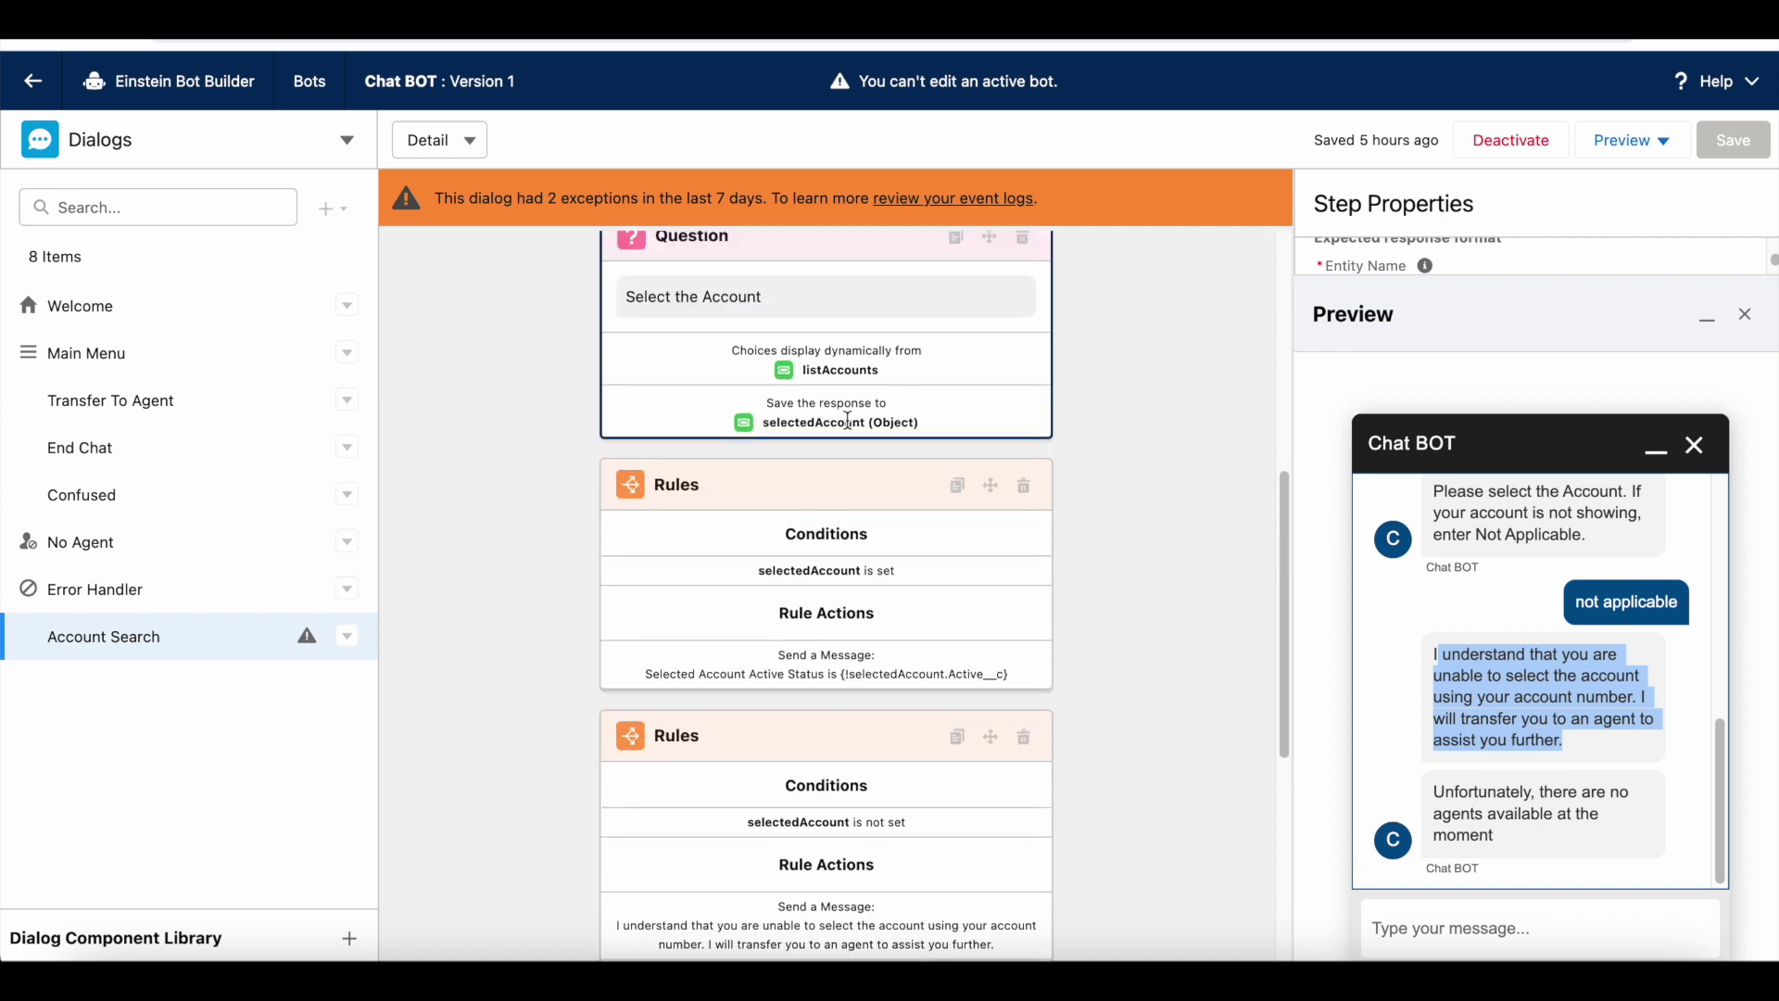
click(1700, 446)
click(1601, 851)
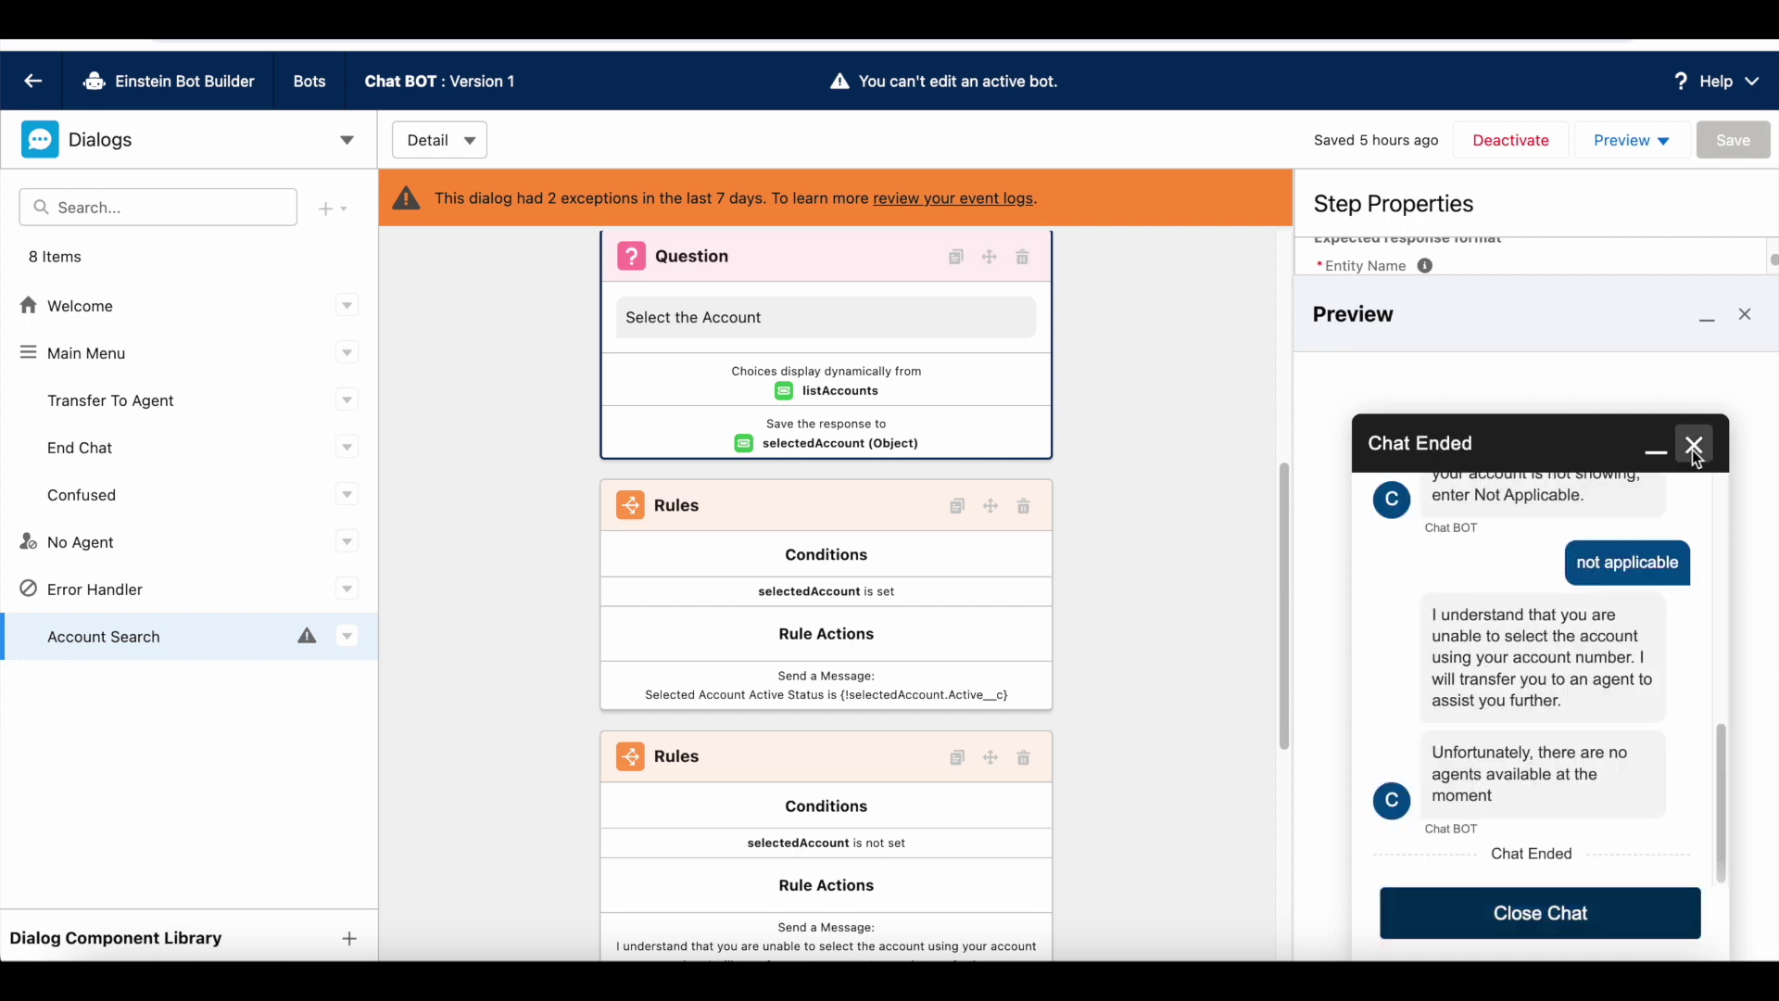
click(1695, 445)
click(1747, 316)
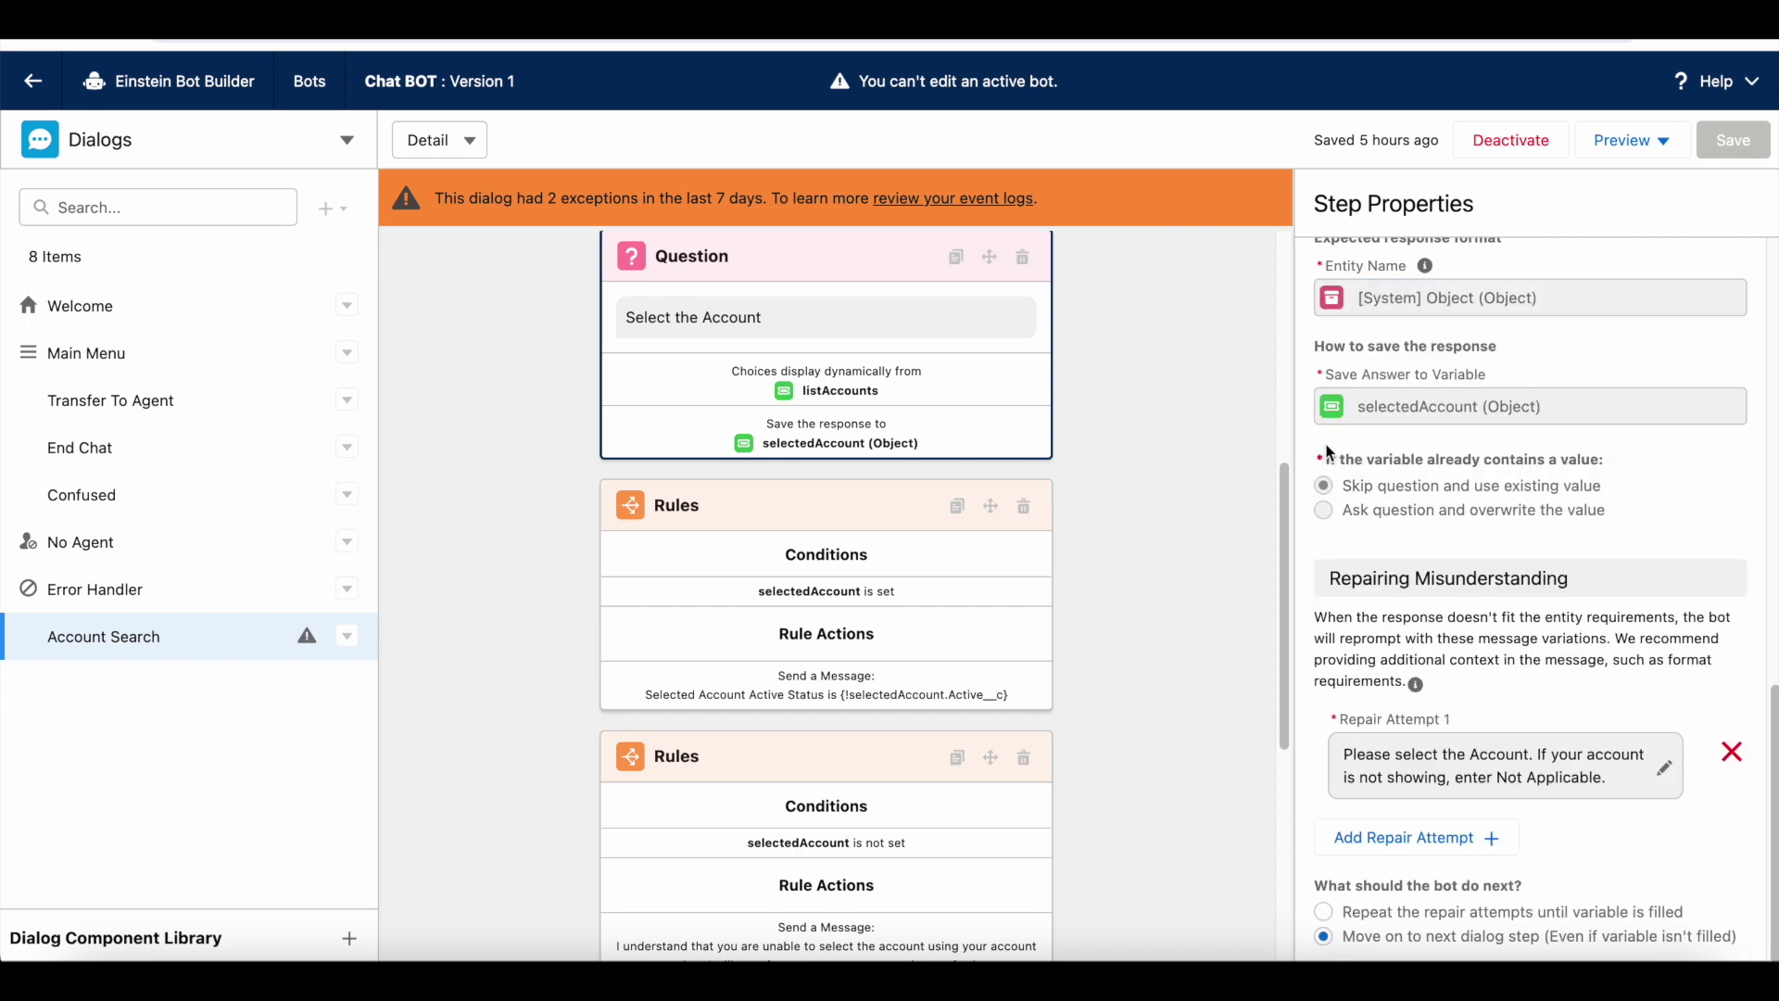
scroll(1365, 476, up, 1)
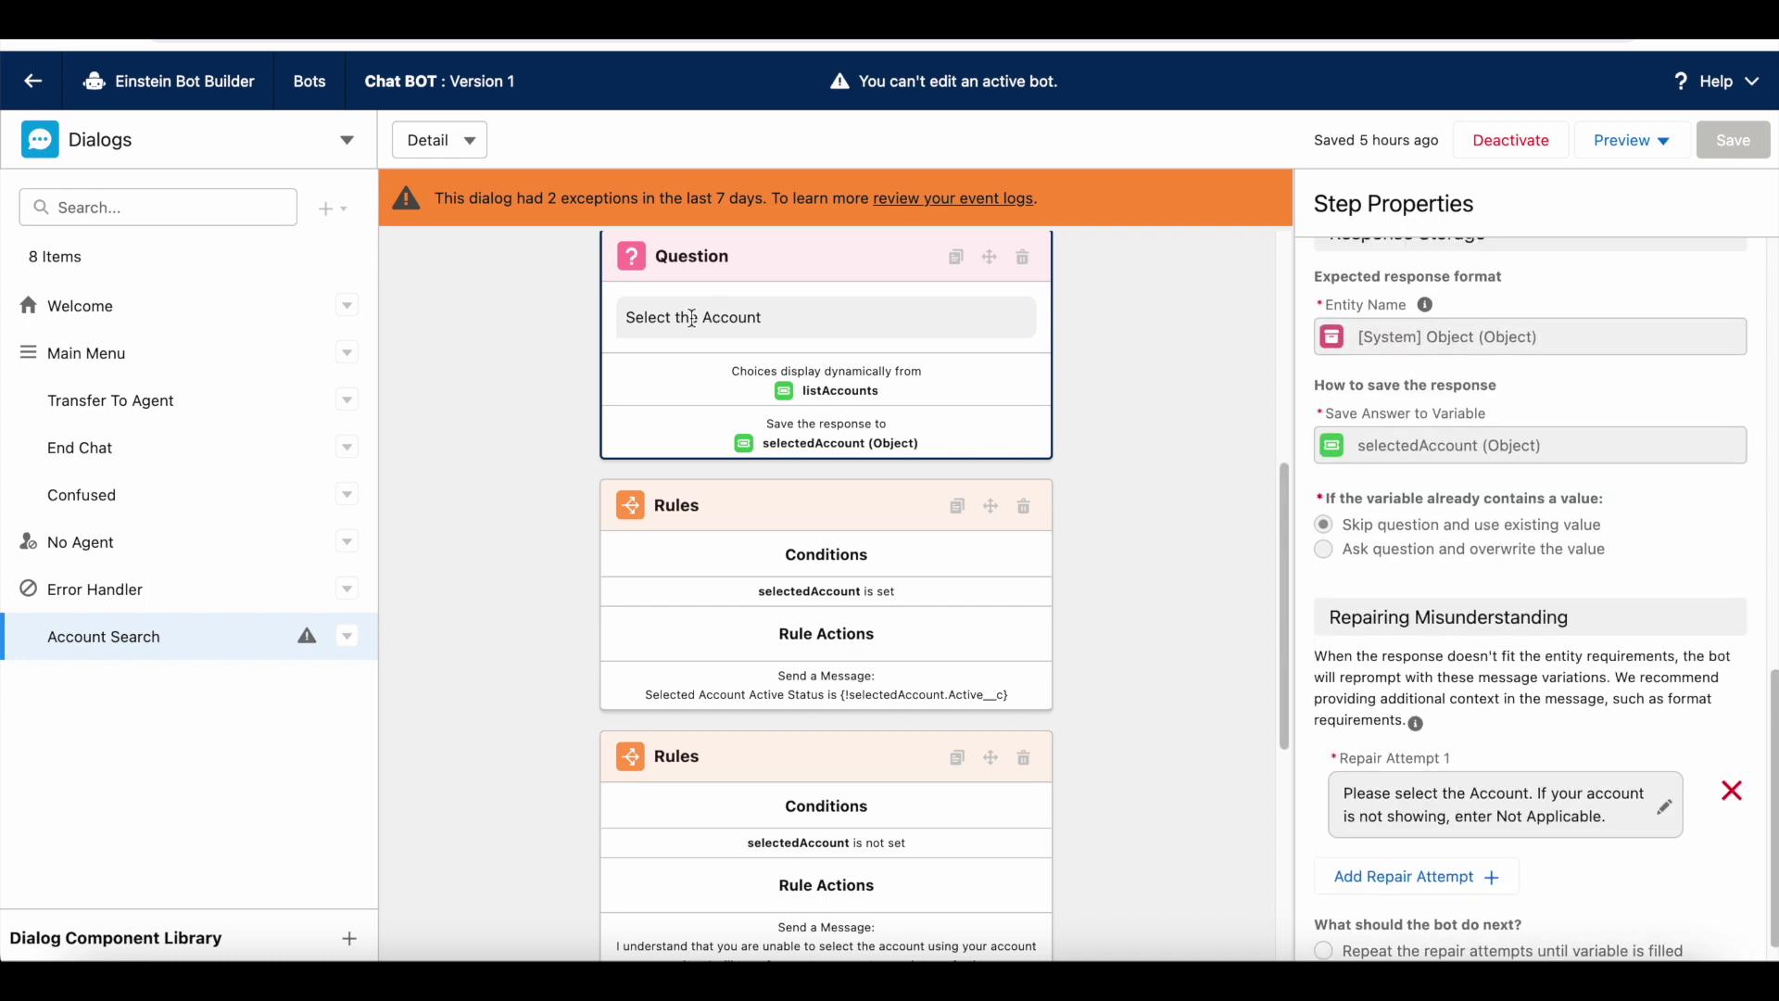
scroll(1615, 516, down, 1)
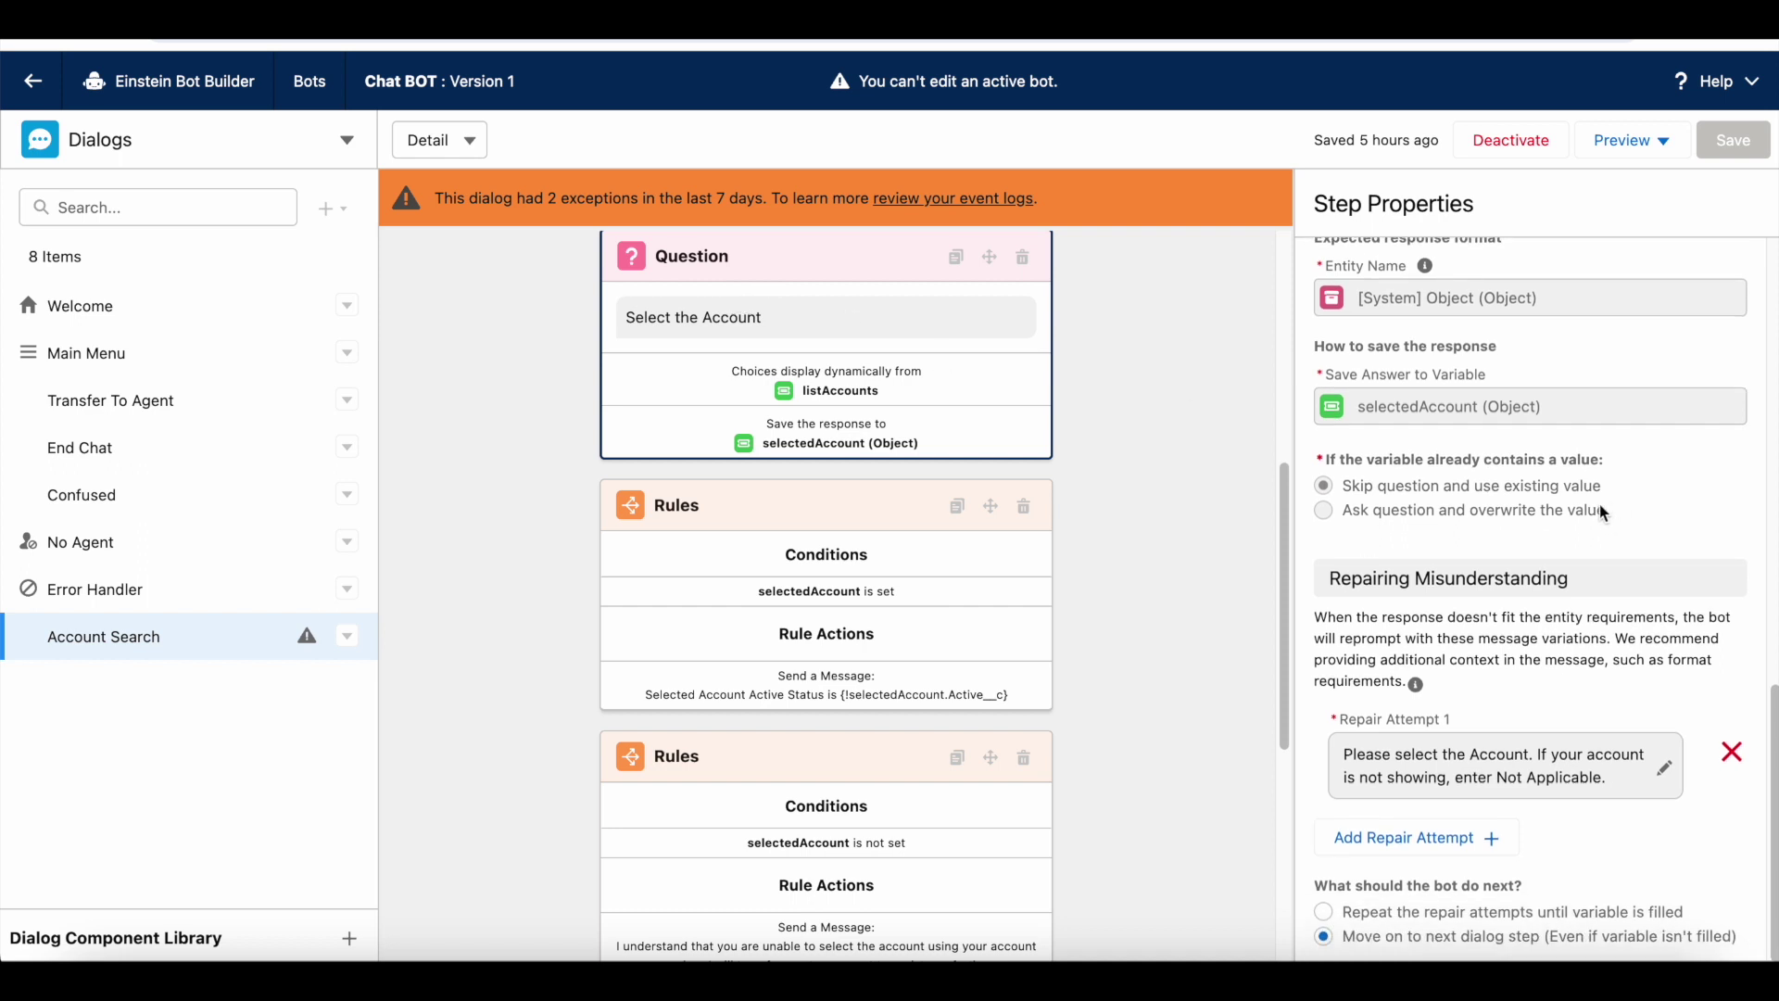